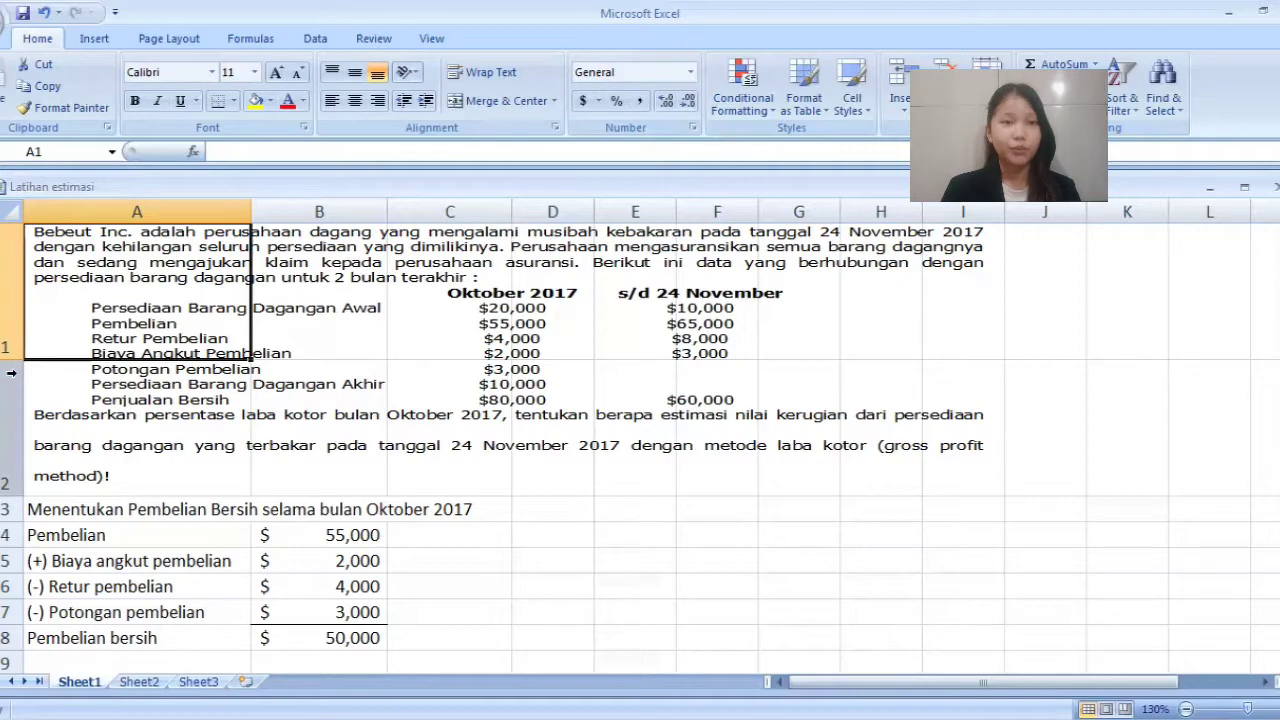
- Review the Bebeut Inc. case text and the October 2017 net purchases calculation (Pembelian Bersih) in rows 3 to 8
{"action": "key", "text": "Down"}
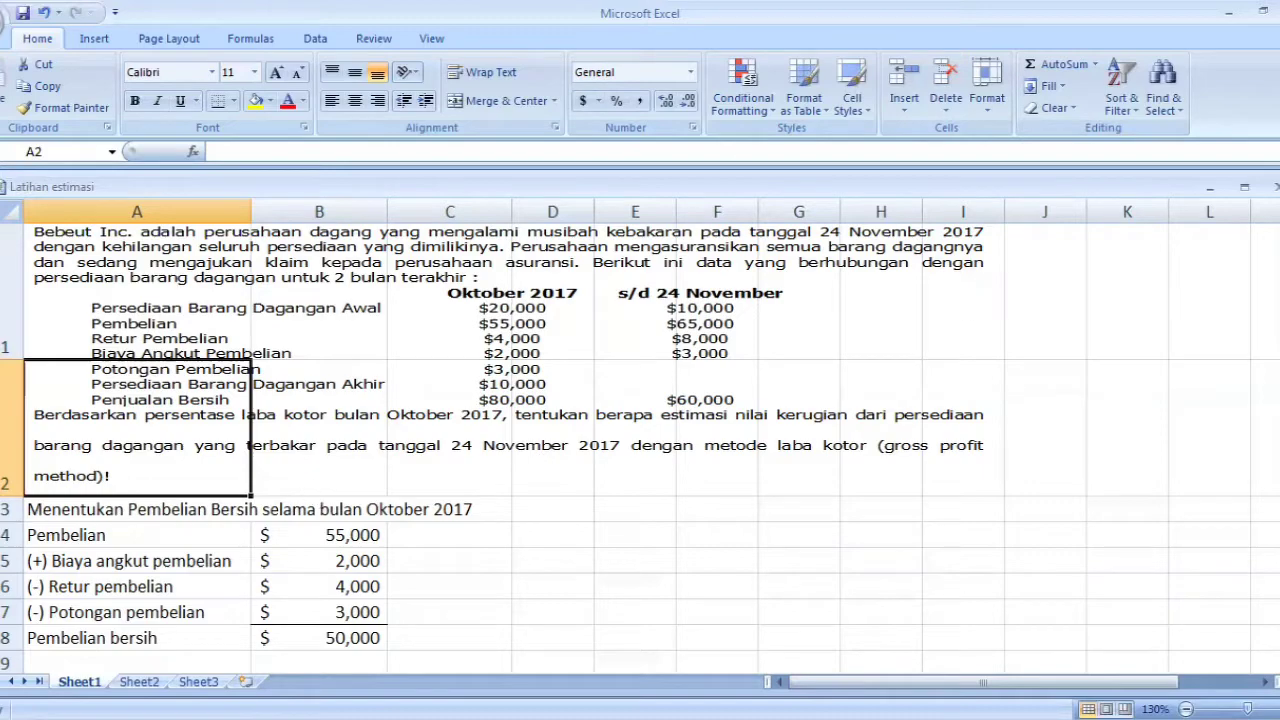
{"action": "left_click", "coordinate": [55, 507]}
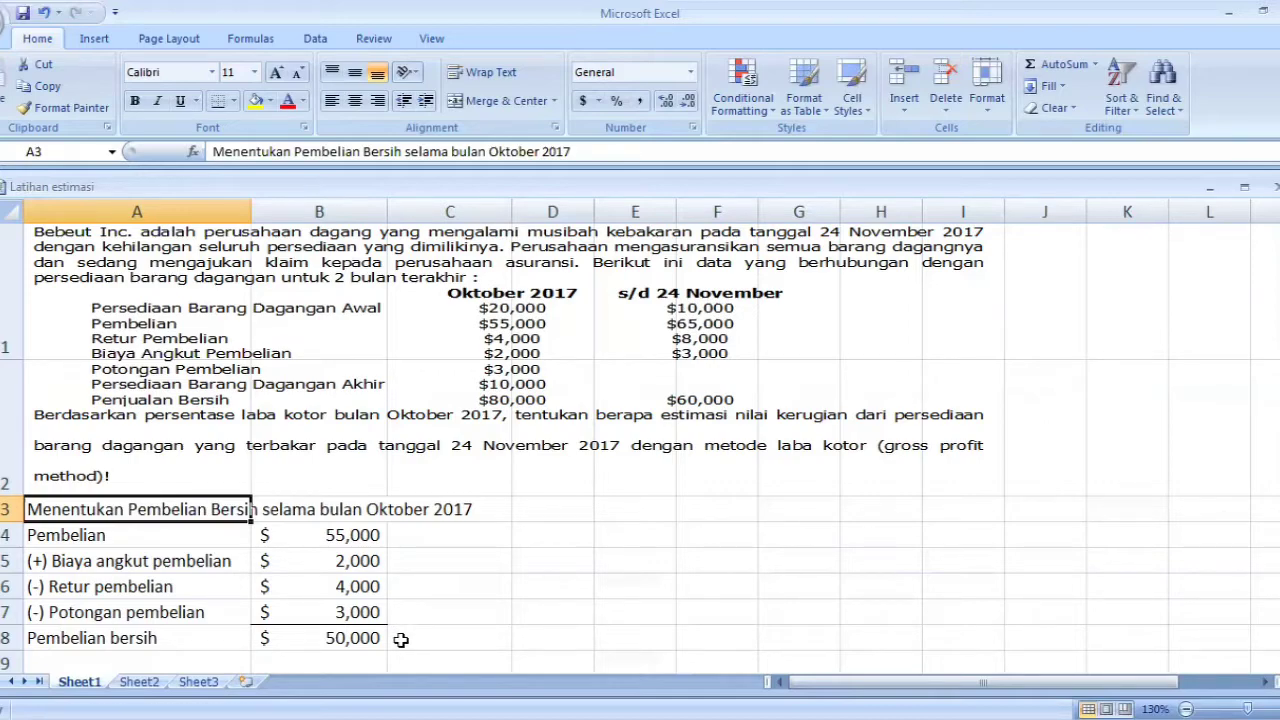
{"action": "key", "text": "Down"}
{"action": "key", "text": "Down"}
{"action": "key", "text": "Down"}
{"action": "key", "text": "Down"}
{"action": "key", "text": "Down"}
{"action": "key", "text": "Down"}
{"action": "key", "text": "Down"}
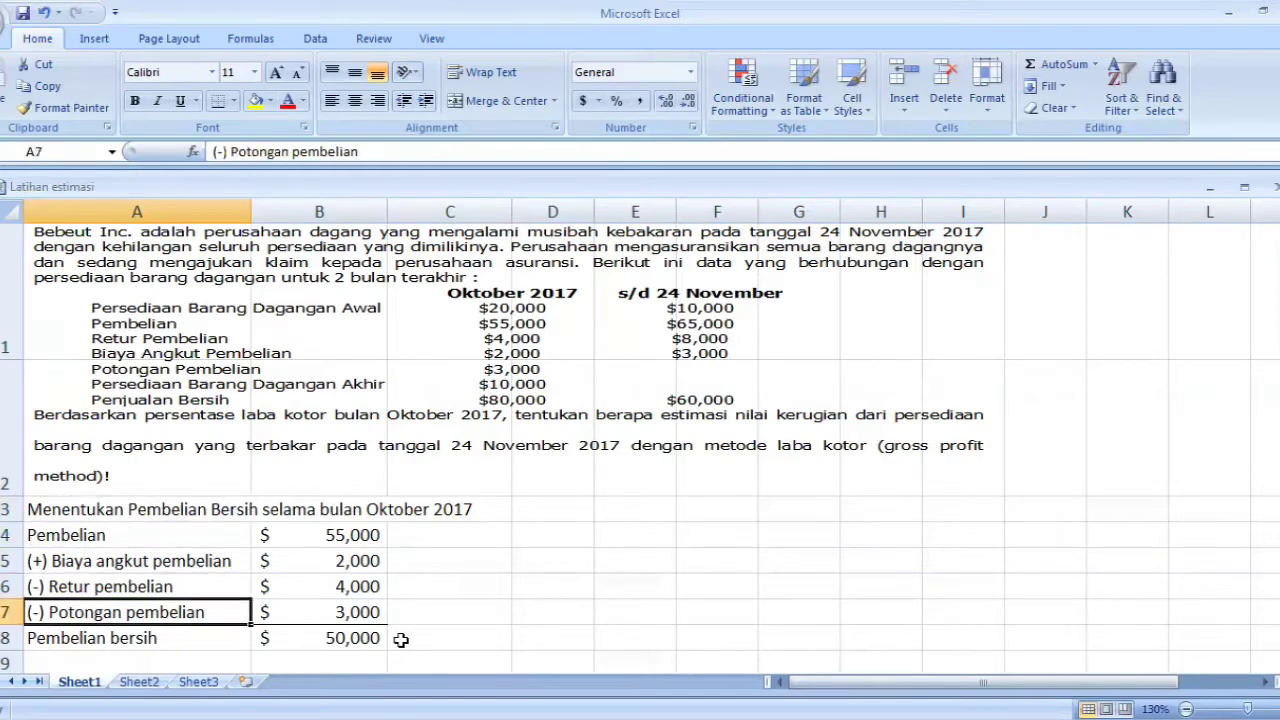
{"action": "key", "text": "Down"}
{"action": "key", "text": "Up"}
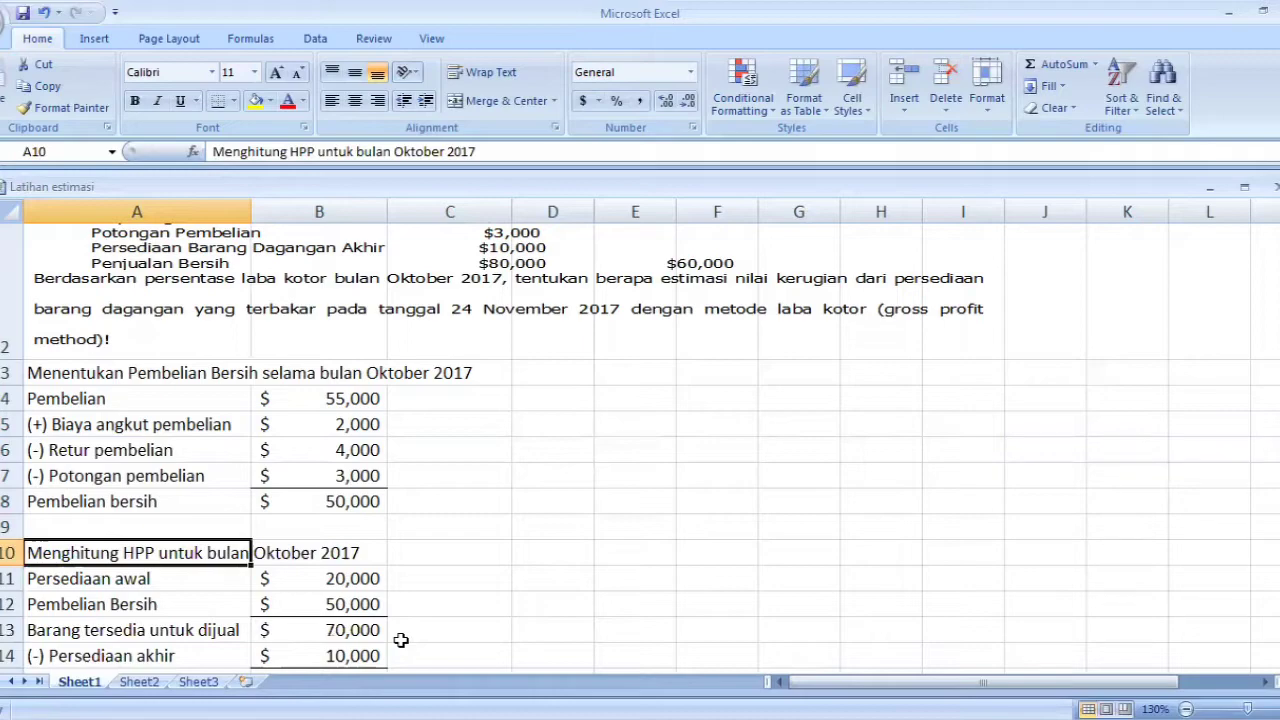
- Examine the October 2017 cost of goods sold calculation (HPP) line by line in rows 10 to 15
{"action": "key", "text": "Down"}
{"action": "key", "text": "Down"}
{"action": "key", "text": "Down"}
{"action": "key", "text": "Down"}
{"action": "key", "text": "Down"}
{"action": "key", "text": "Down"}
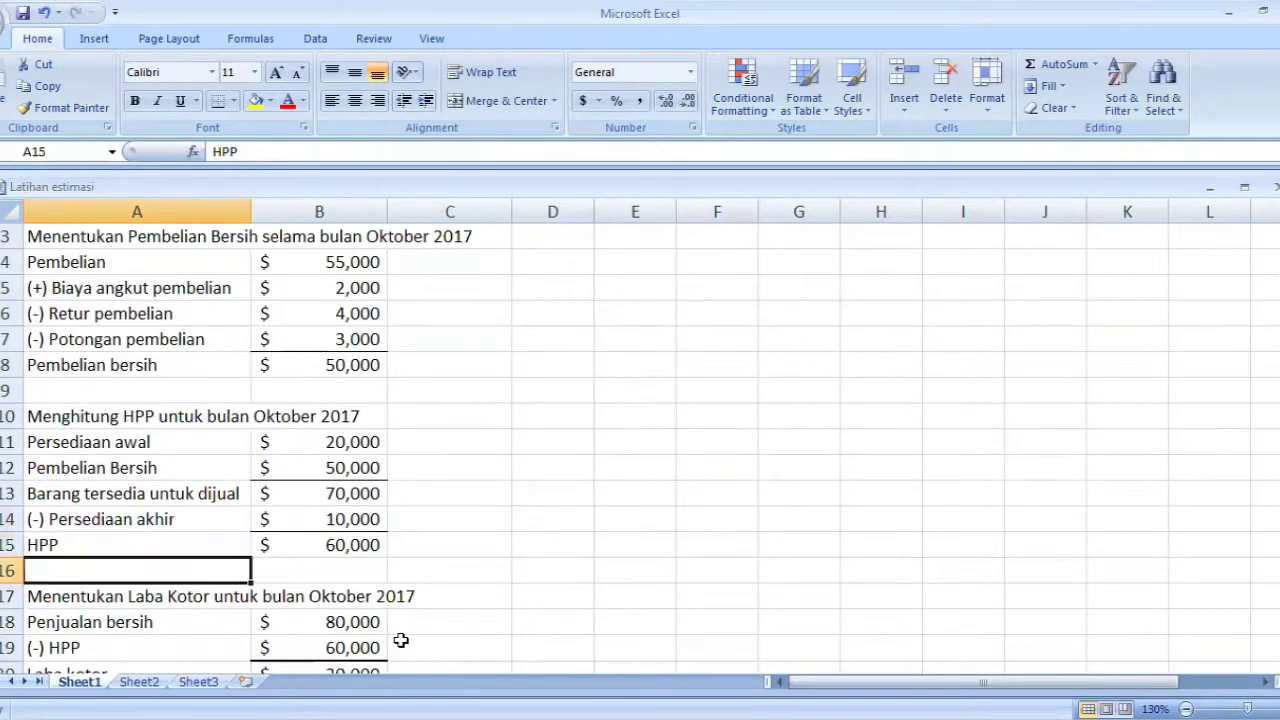
{"action": "key", "text": "Up"}
{"action": "key", "text": "Up"}
{"action": "key", "text": "Up"}
{"action": "key", "text": "Up"}
{"action": "key", "text": "Up"}
{"action": "key", "text": "Up"}
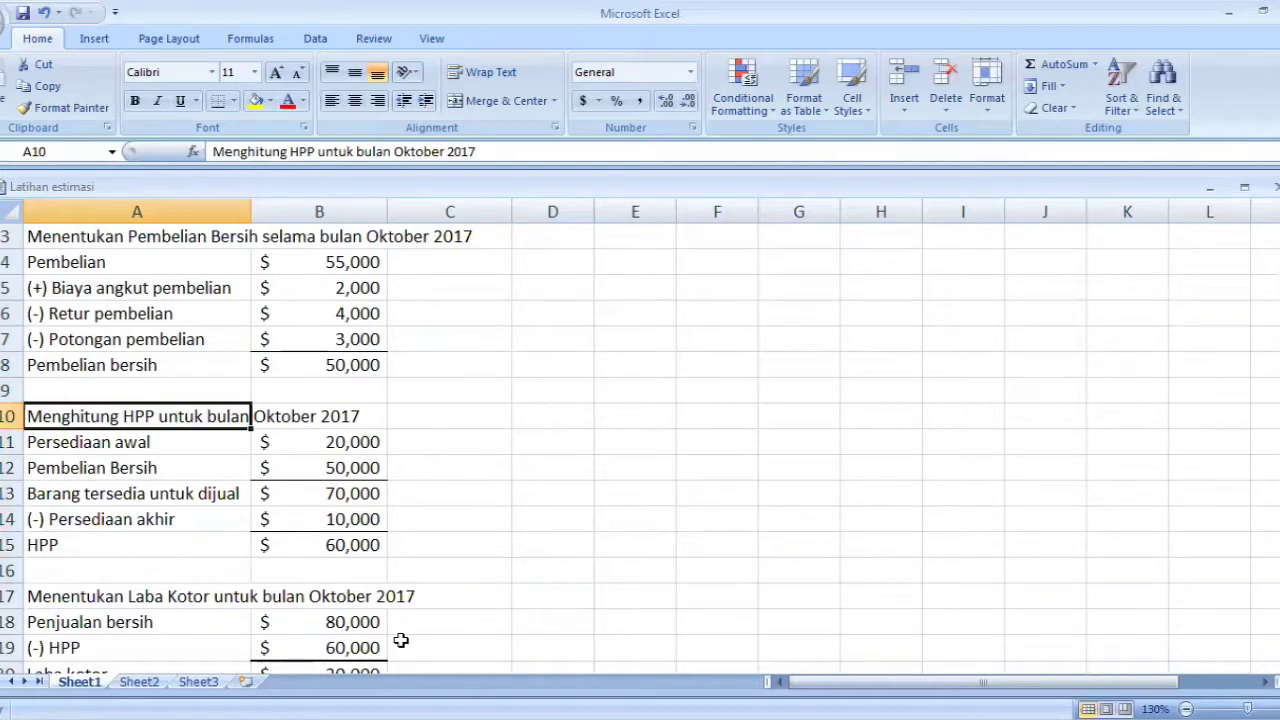
{"action": "key", "text": "Down"}
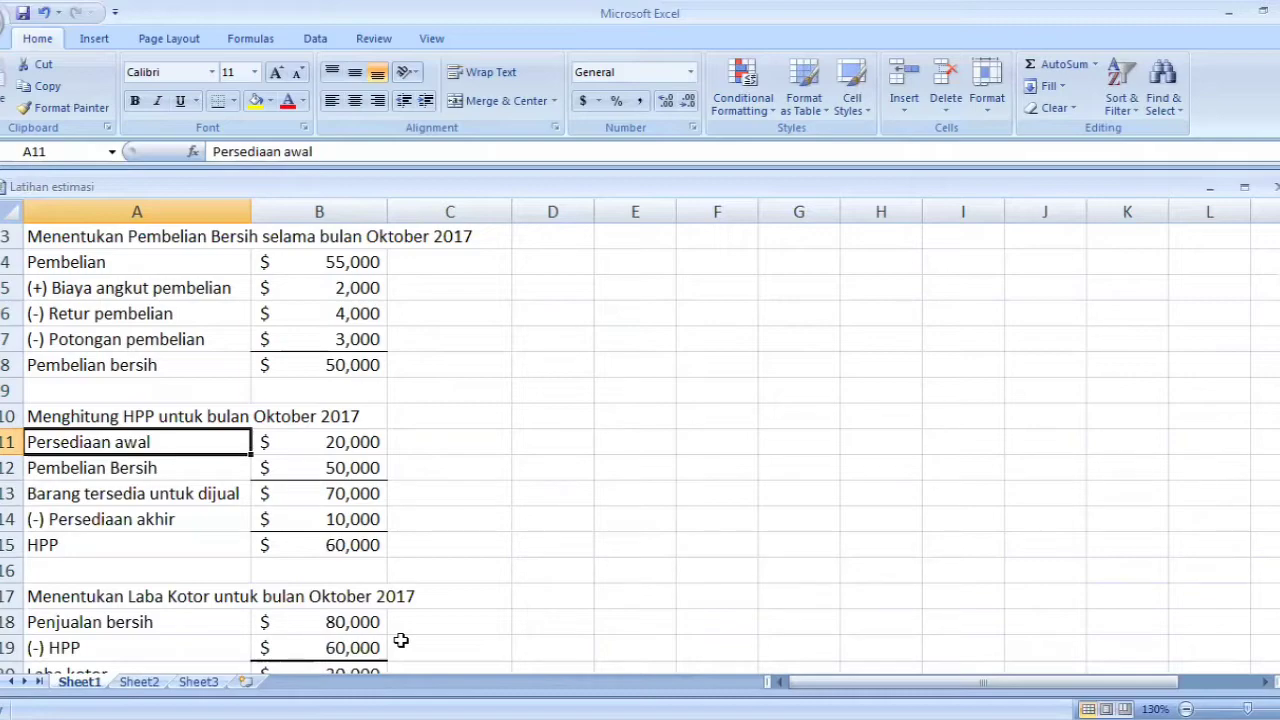
{"action": "key", "text": "Down"}
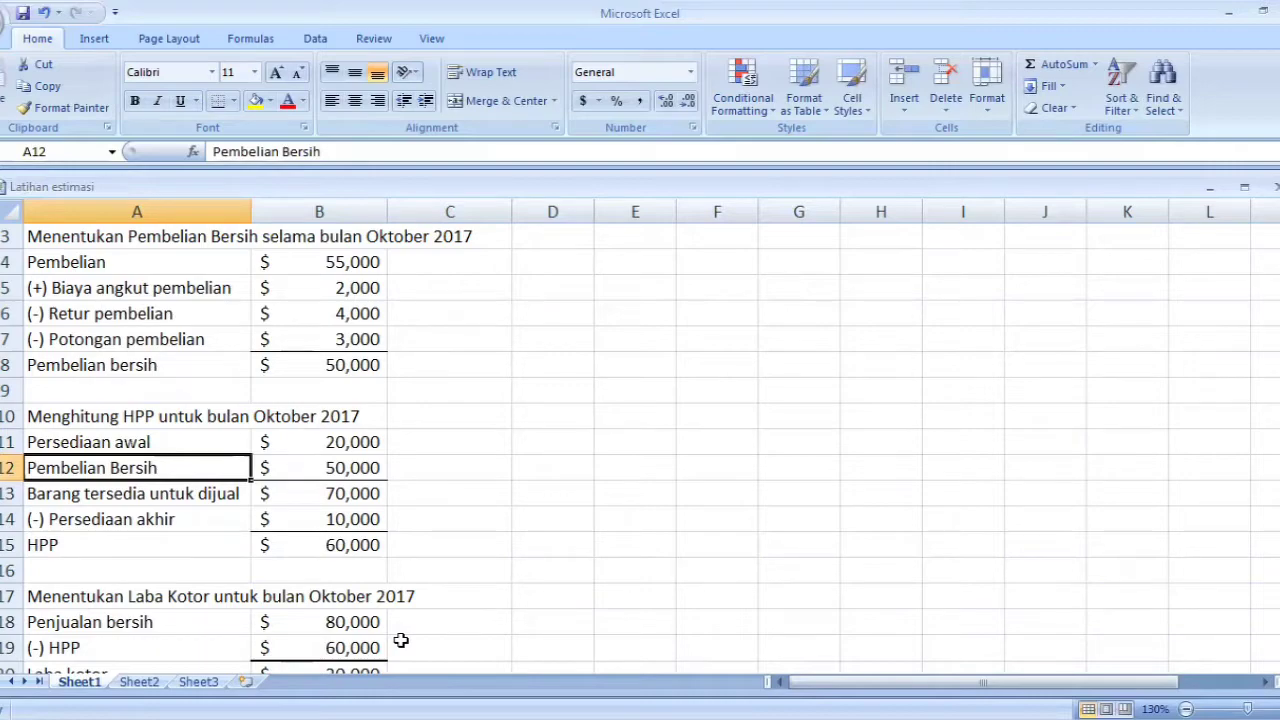
{"action": "key", "text": "Down"}
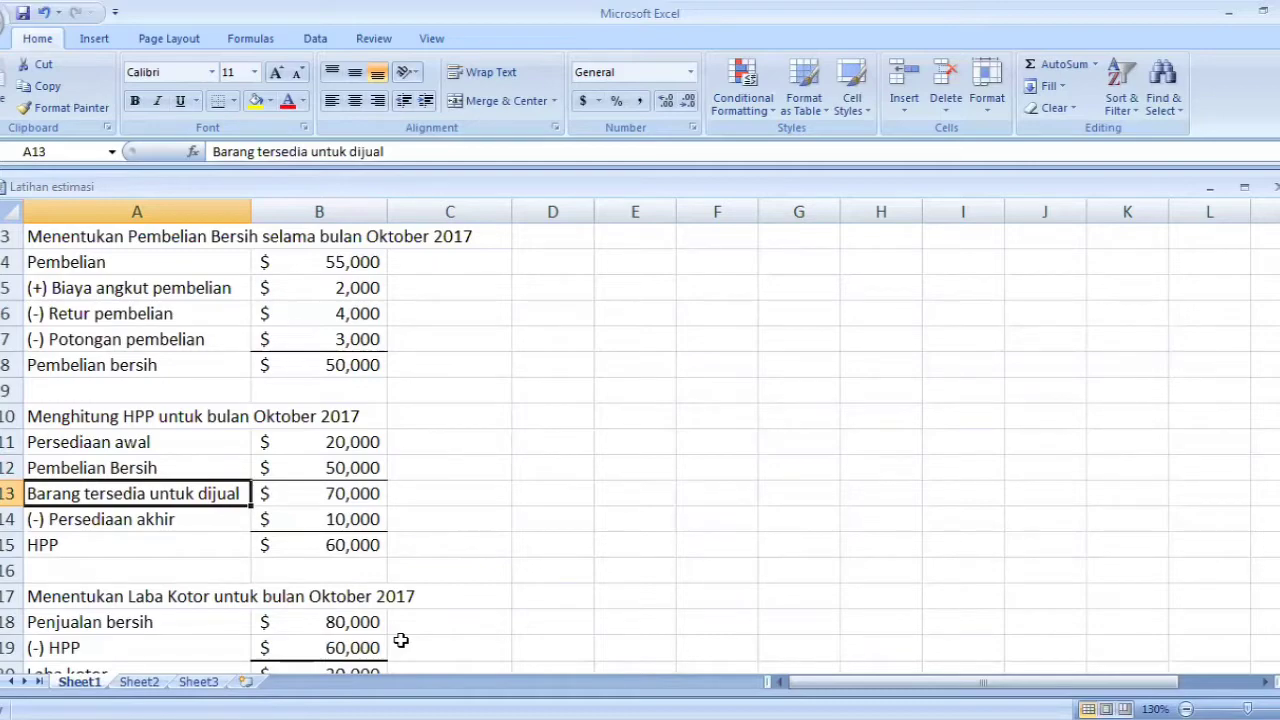
{"action": "key", "text": "Down"}
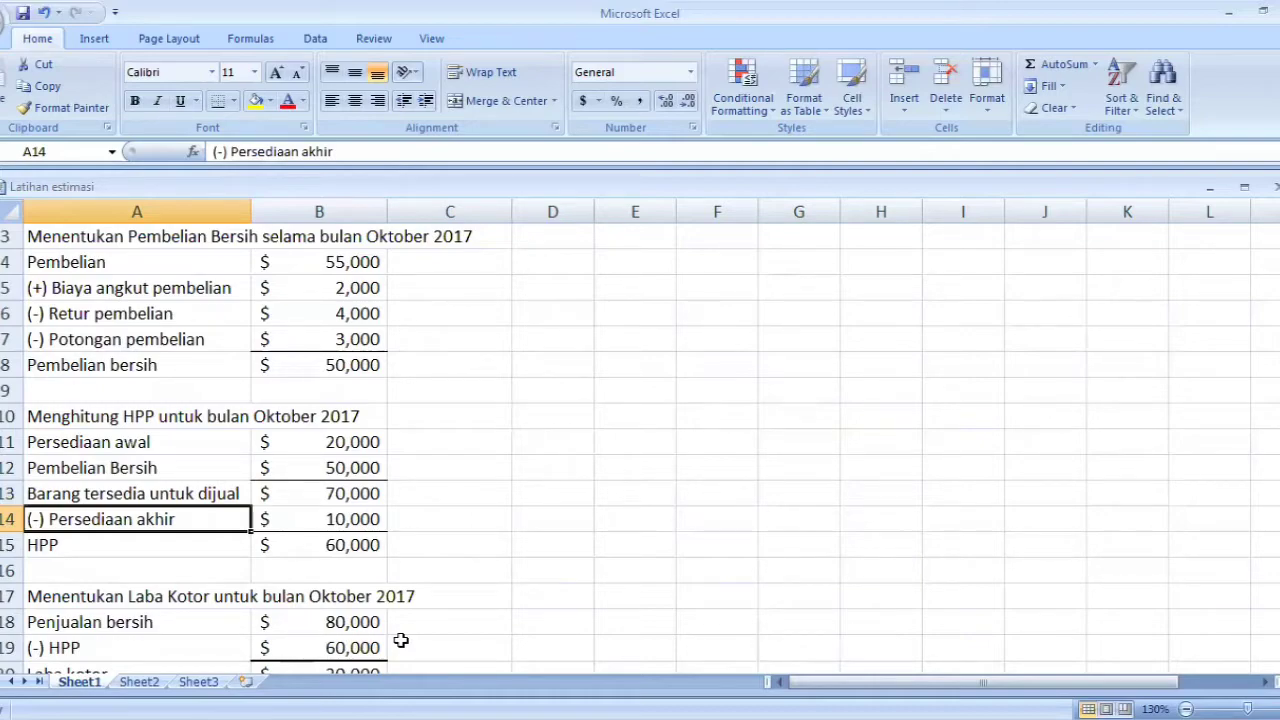
{"action": "key", "text": "Down"}
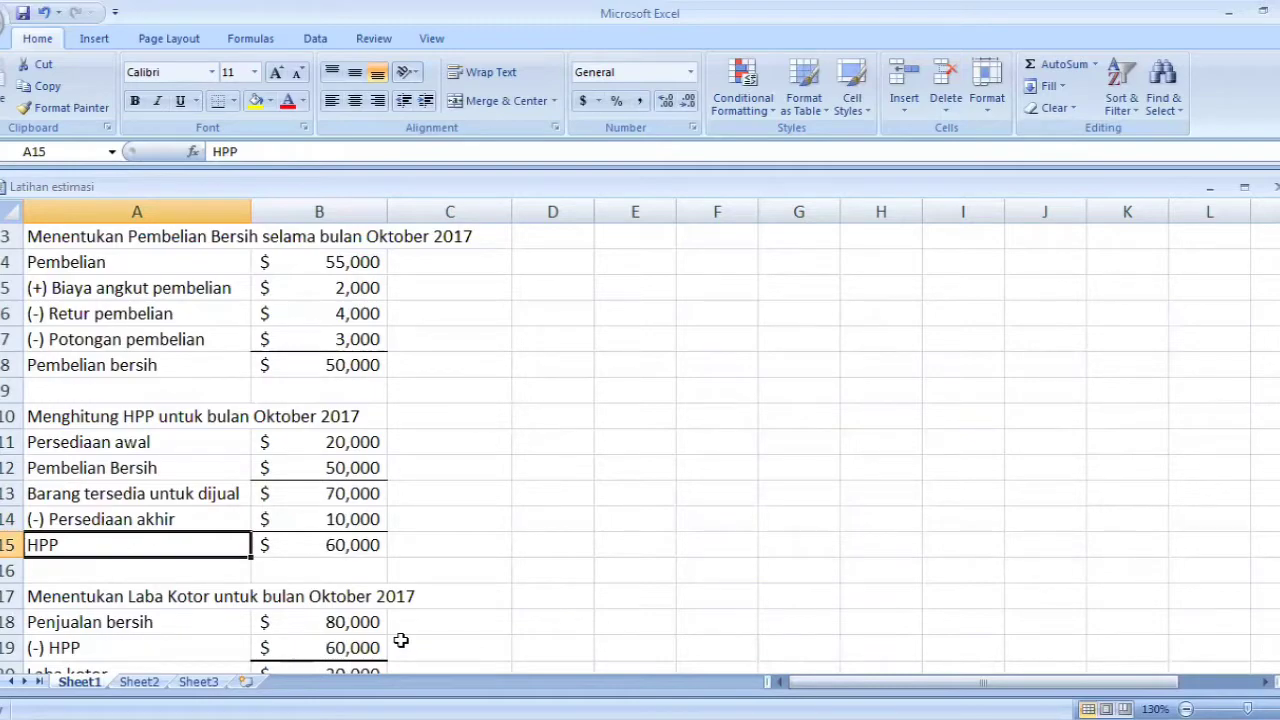
- Examine the October 2017 gross profit calculation (Laba Kotor) from net sales to gross profit in rows 17 to 20
{"action": "key", "text": "Down"}
{"action": "key", "text": "Down"}
{"action": "key", "text": "Down"}
{"action": "key", "text": "Down"}
{"action": "key", "text": "Down"}
{"action": "key", "text": "Down"}
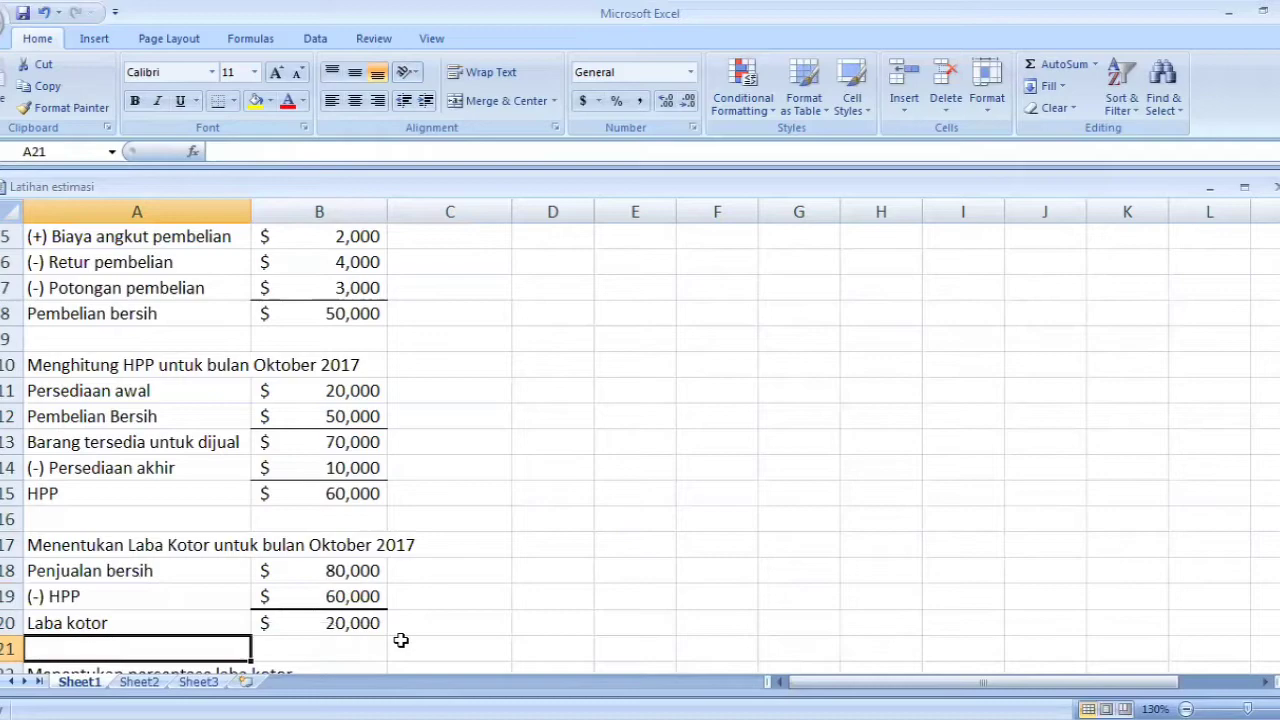
{"action": "key", "text": "Up"}
{"action": "key", "text": "Up"}
{"action": "key", "text": "Up"}
{"action": "key", "text": "Up"}
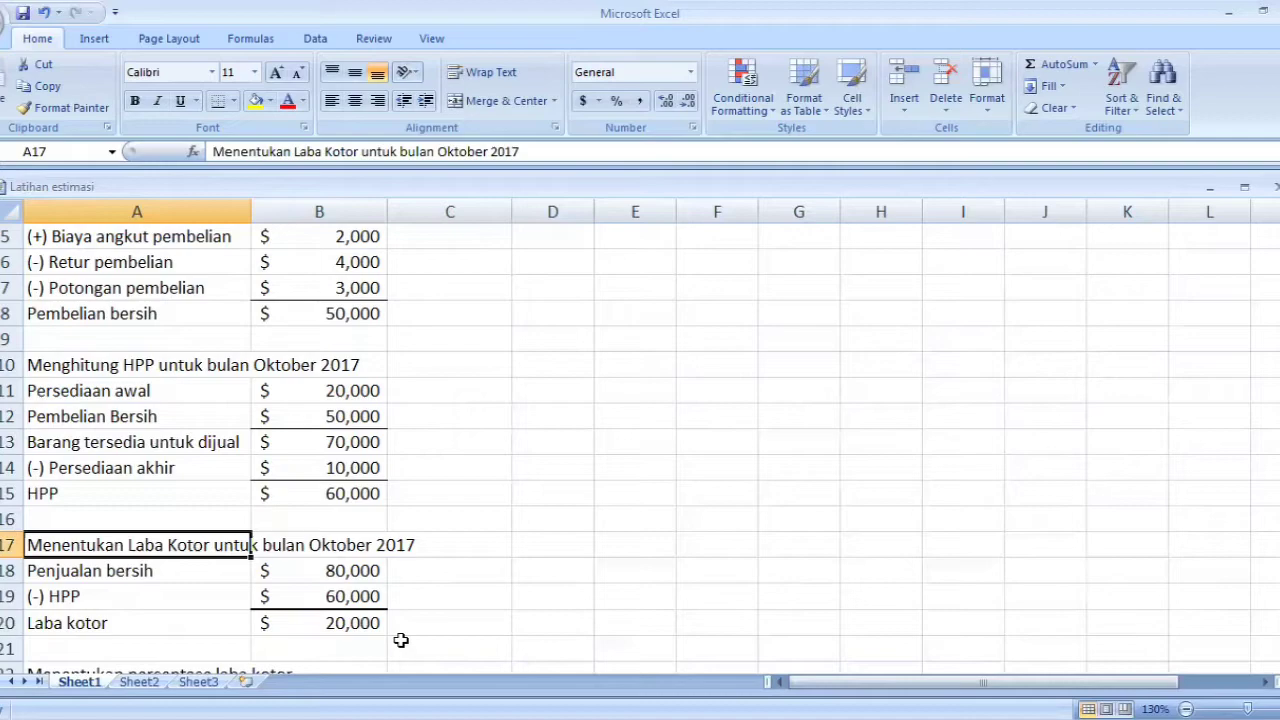
{"action": "key", "text": "Down"}
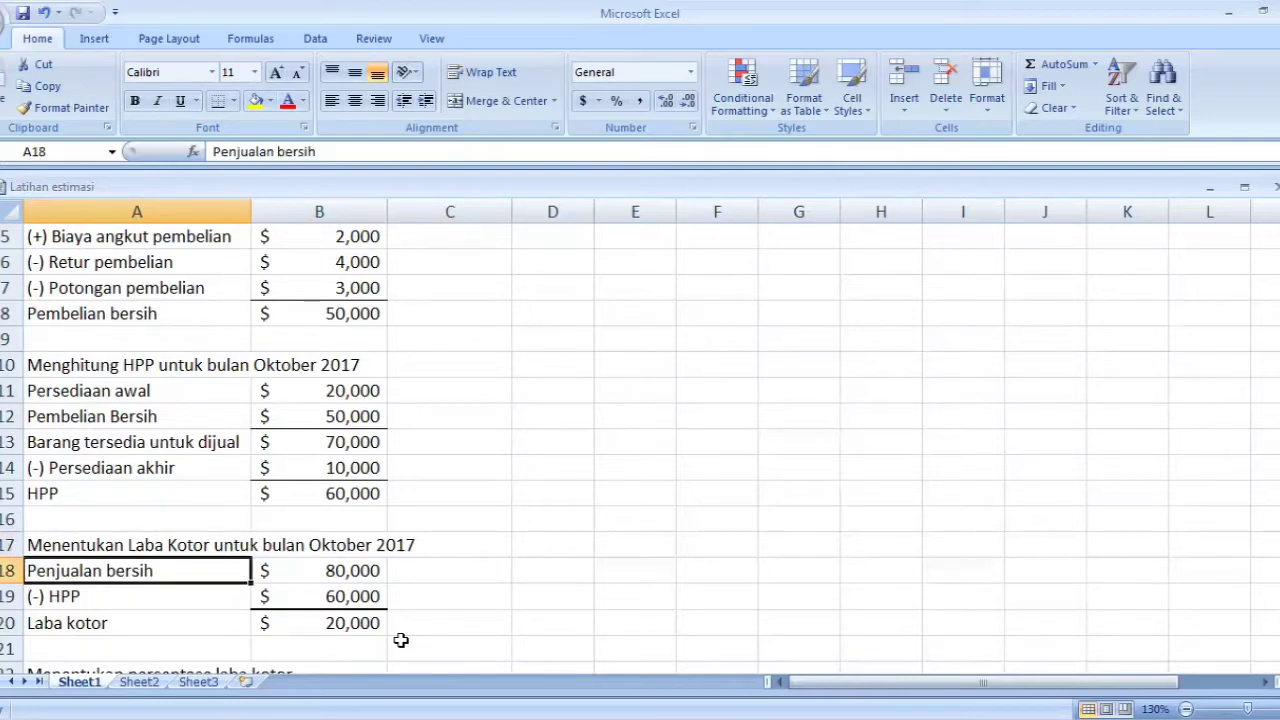
{"action": "key", "text": "Down"}
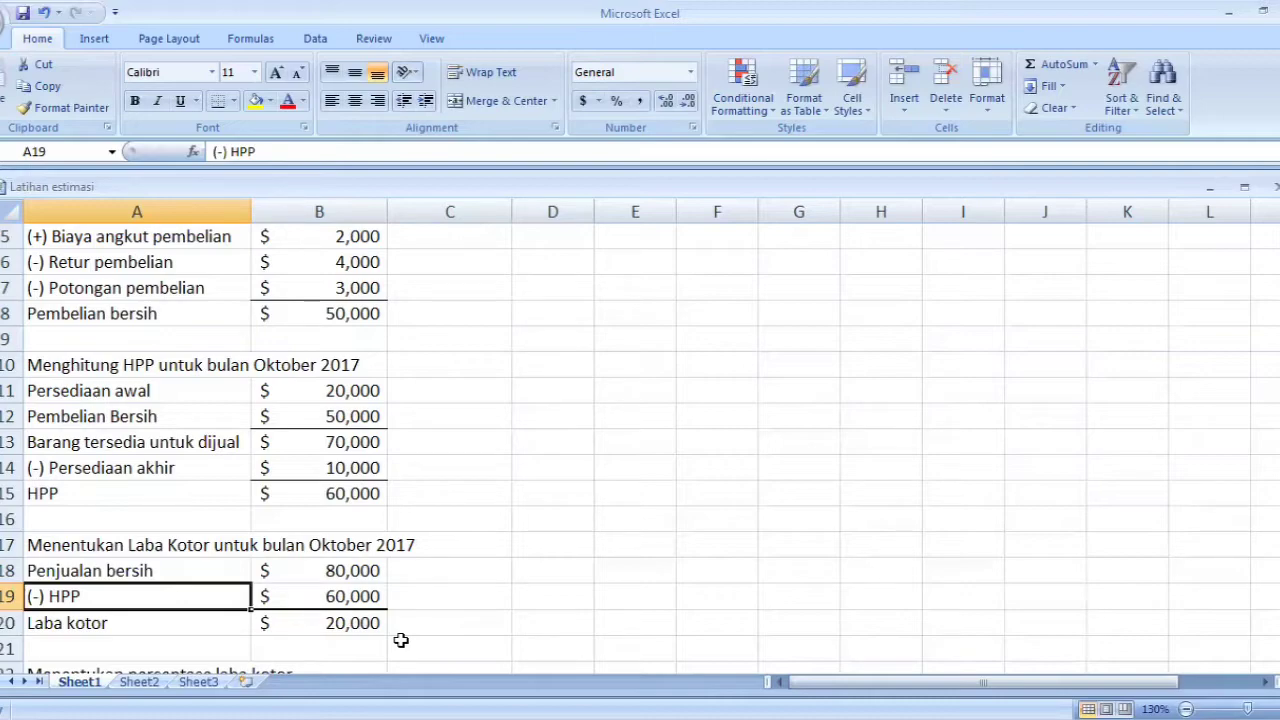
{"action": "key", "text": "Down"}
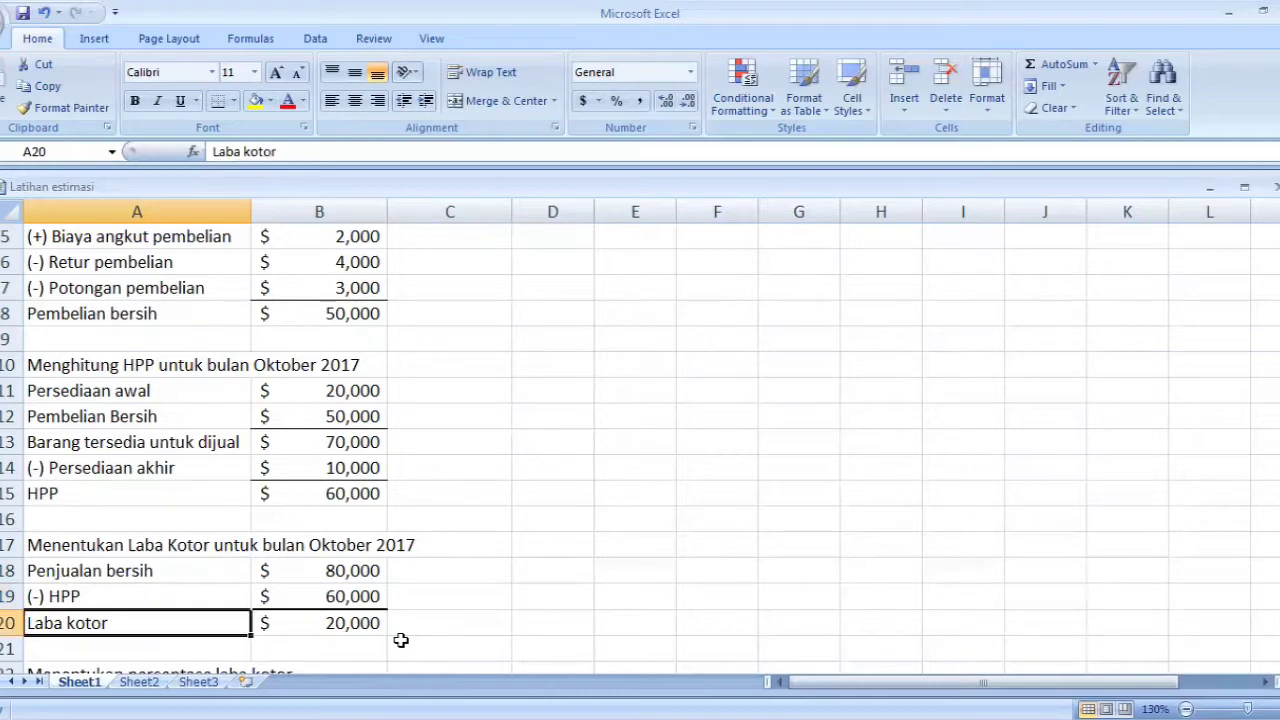
- Examine the gross profit percentage formula and its calculation (Persentase laba kotor) in rows 22 to 28
{"action": "key", "text": "Down"}
{"action": "key", "text": "Down"}
{"action": "key", "text": "Down"}
{"action": "key", "text": "Down"}
{"action": "key", "text": "Down"}
{"action": "key", "text": "Down"}
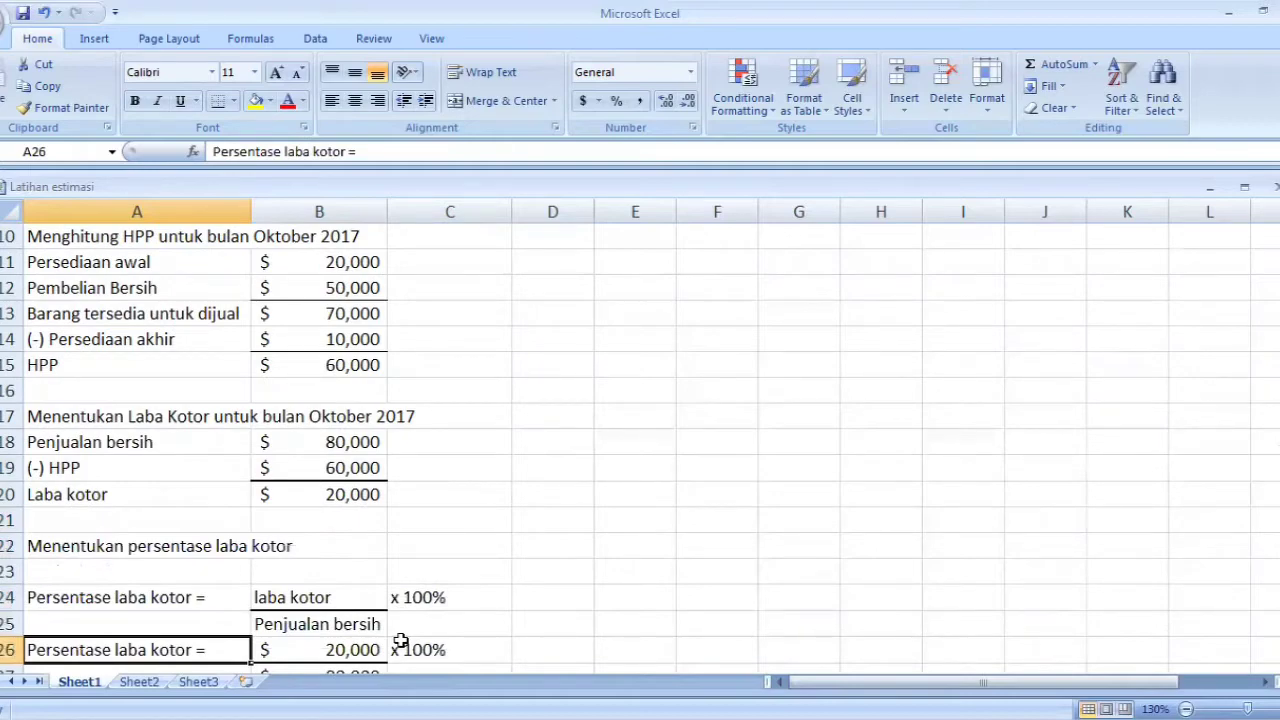
{"action": "key", "text": "Up"}
{"action": "key", "text": "Up"}
{"action": "key", "text": "Up"}
{"action": "key", "text": "Up"}
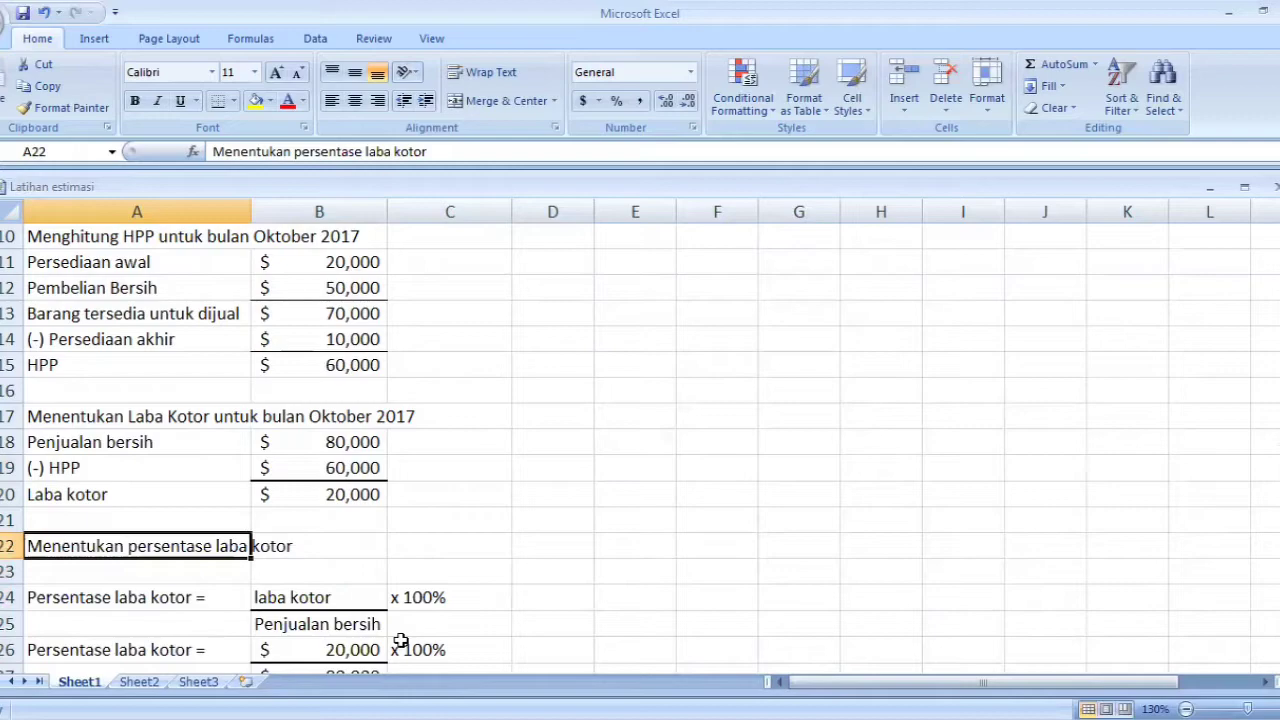
{"action": "key", "text": "Down"}
{"action": "key", "text": "Down"}
{"action": "key", "text": "Down"}
{"action": "key", "text": "Down"}
{"action": "key", "text": "Down"}
{"action": "key", "text": "Down"}
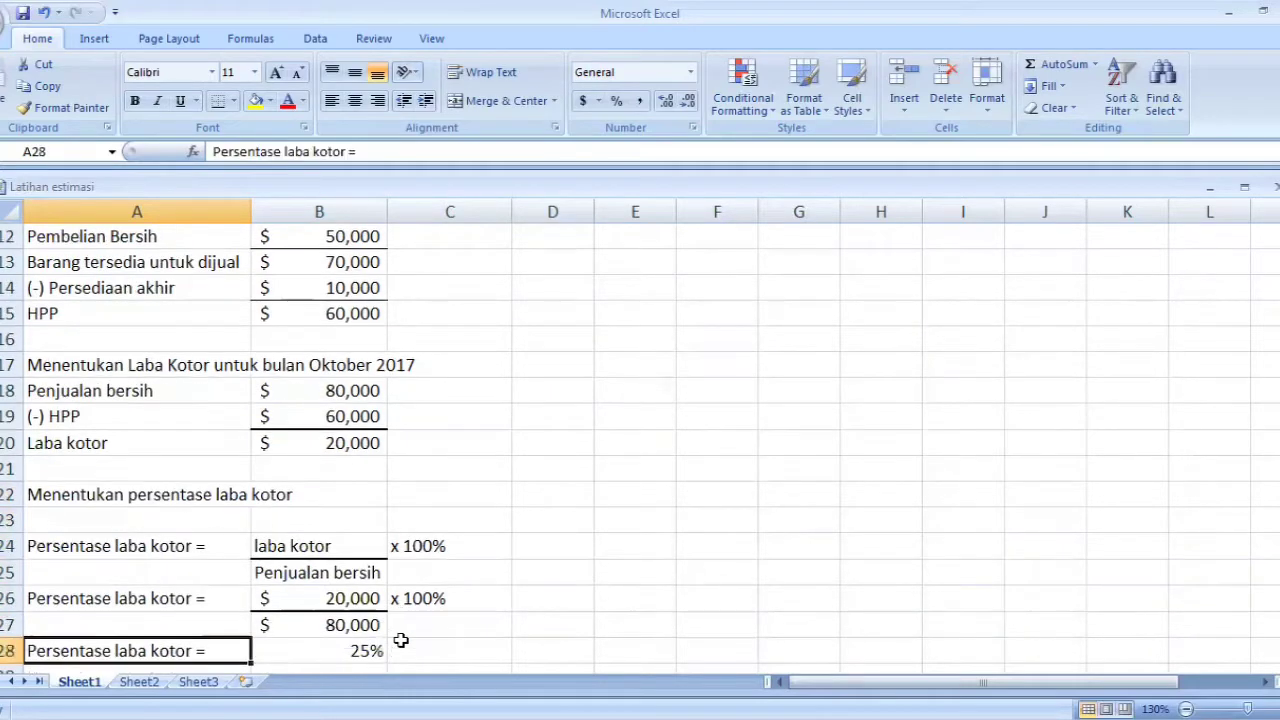
{"action": "key", "text": "Down"}
{"action": "key", "text": "Up"}
{"action": "key", "text": "Up"}
{"action": "key", "text": "Up"}
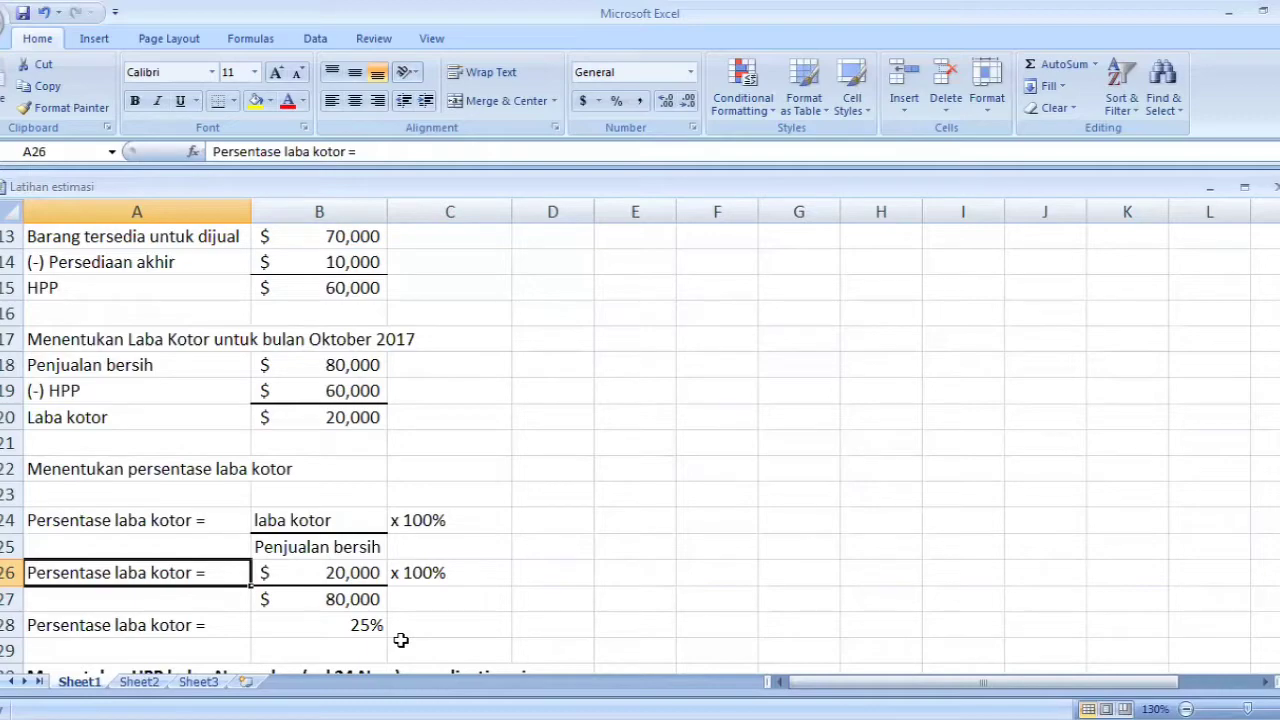
{"action": "key", "text": "Down"}
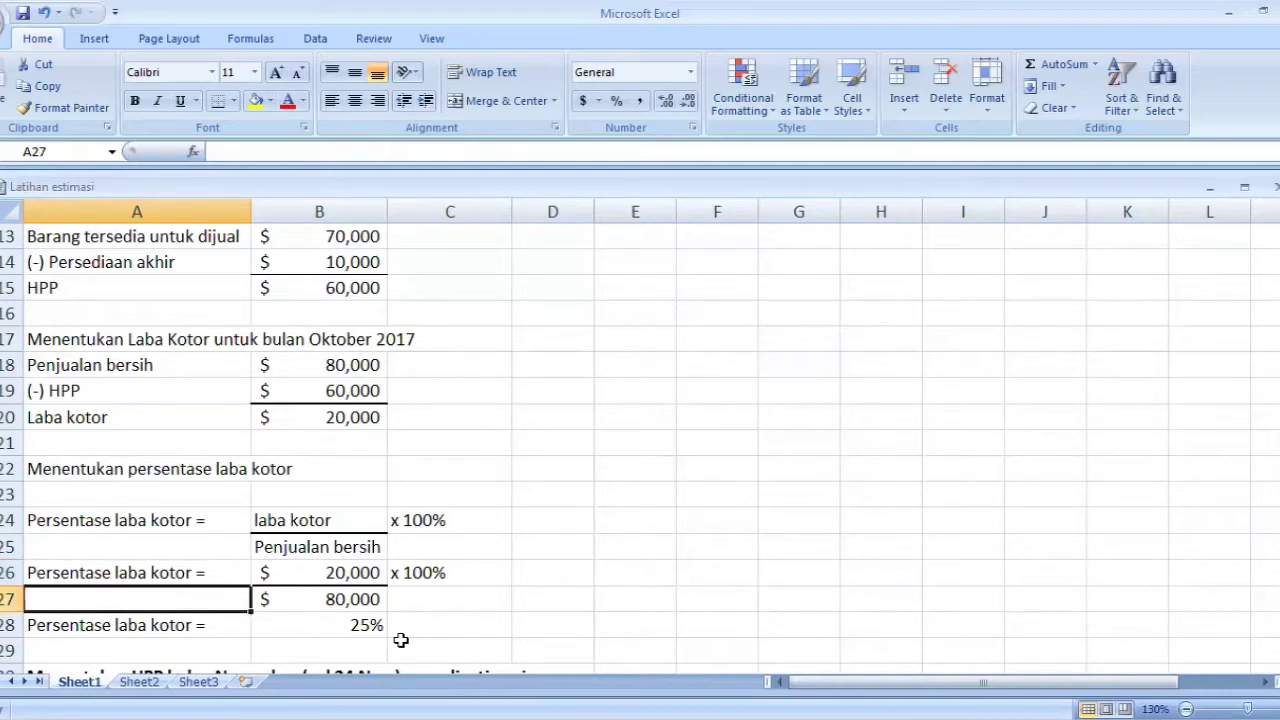
{"action": "key", "text": "Down"}
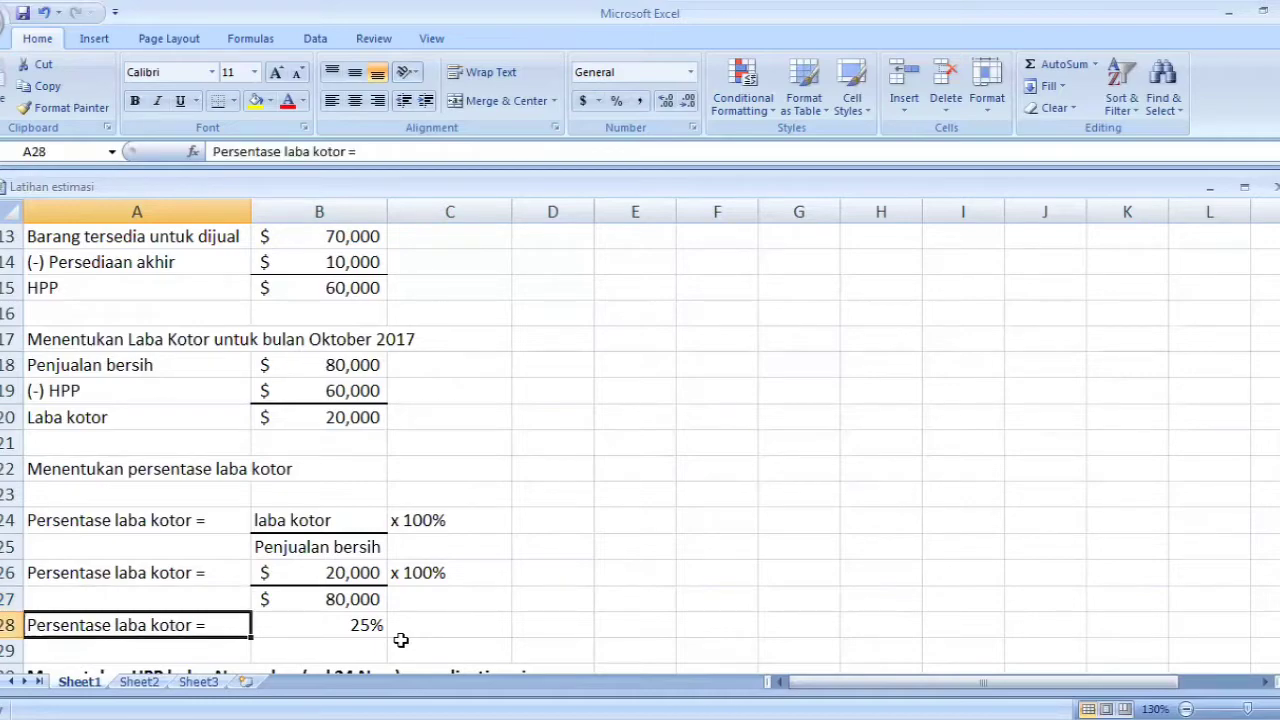
- Examine the estimated November gross profit calculation (Estimasi laba kotor) in rows 30 to 33
{"action": "key", "text": "Down"}
{"action": "key", "text": "Down"}
{"action": "key", "text": "Down"}
{"action": "key", "text": "Down"}
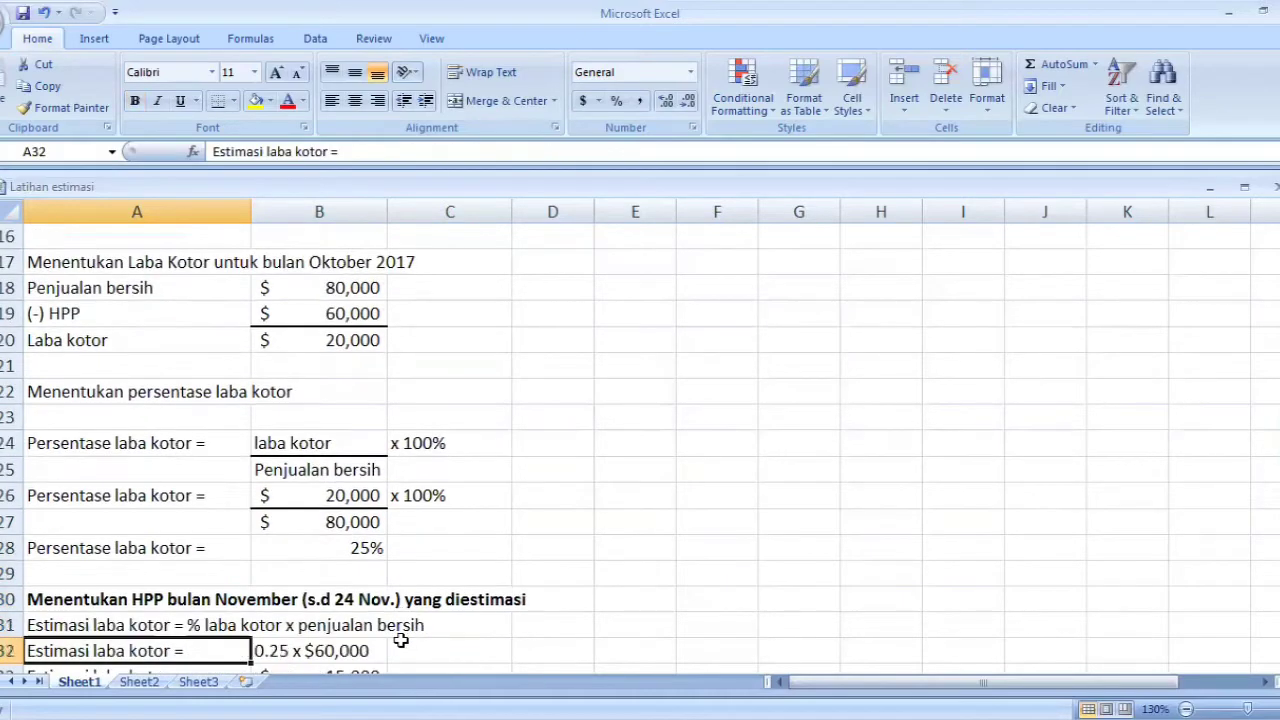
{"action": "key", "text": "Down"}
{"action": "key", "text": "Down"}
{"action": "key", "text": "Down"}
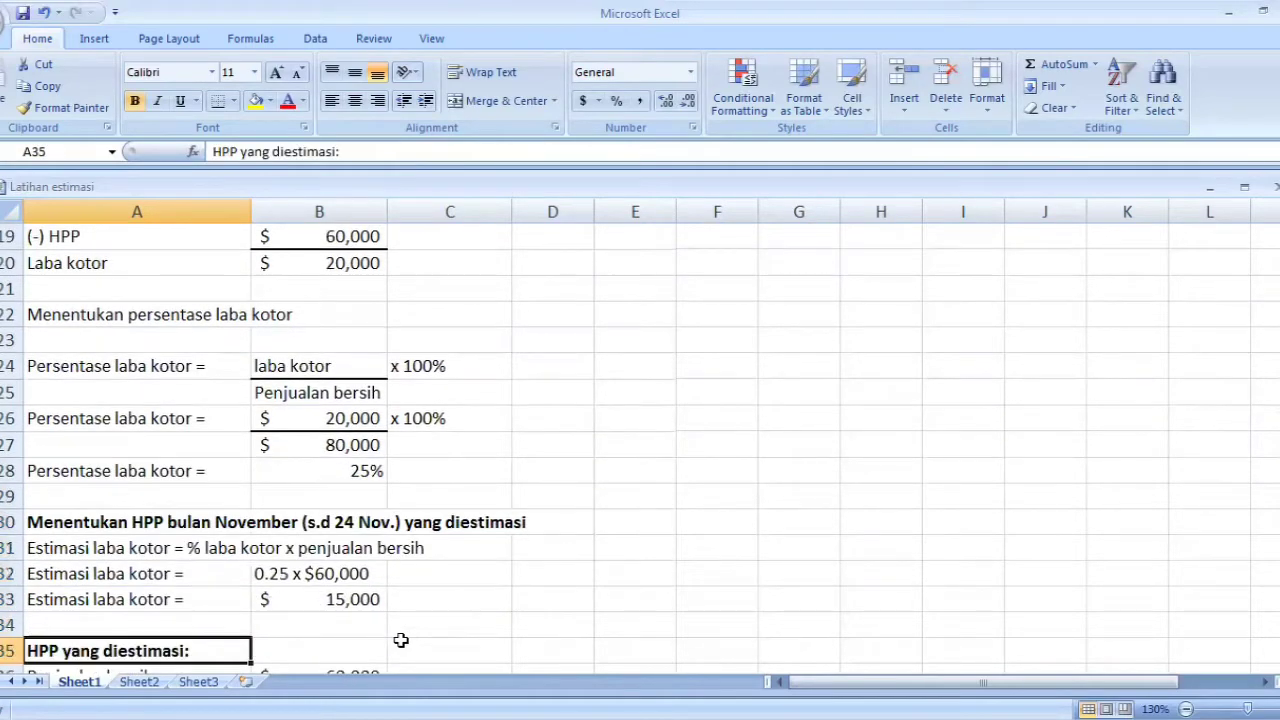
{"action": "key", "text": "Up"}
{"action": "key", "text": "Up"}
{"action": "key", "text": "Up"}
{"action": "key", "text": "Up"}
{"action": "key", "text": "Up"}
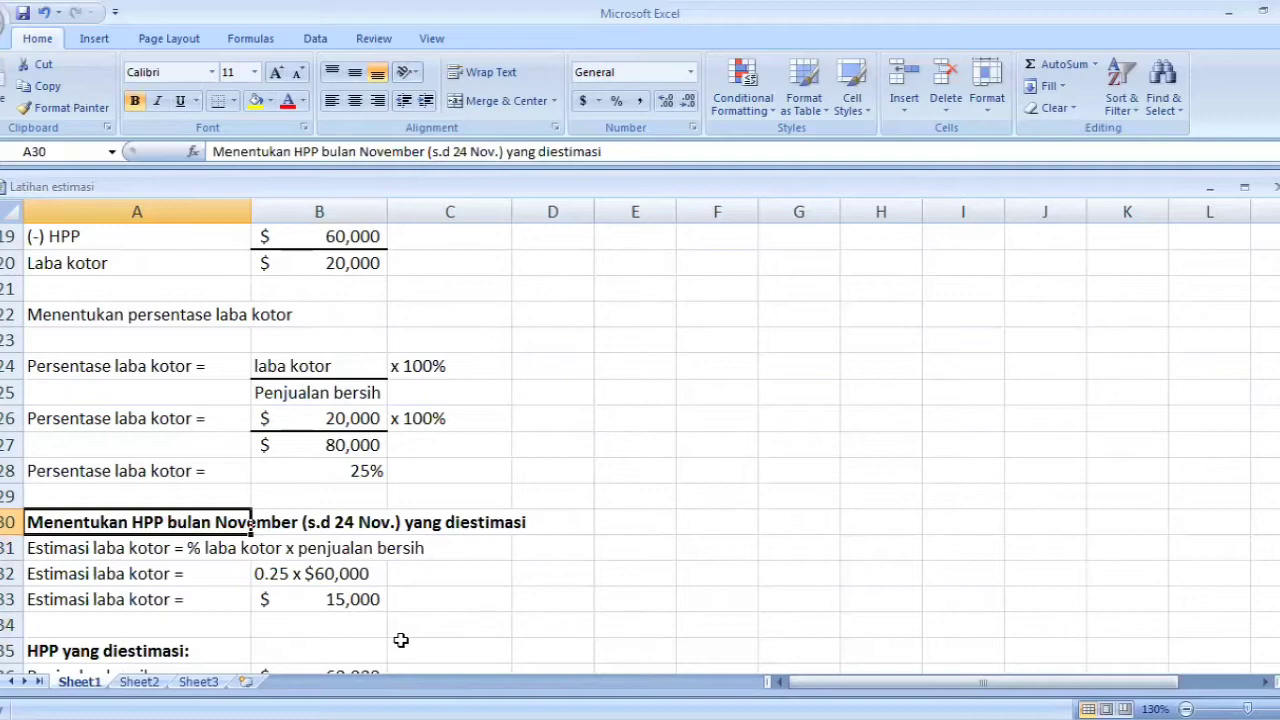
{"action": "key", "text": "Down"}
{"action": "key", "text": "Down"}
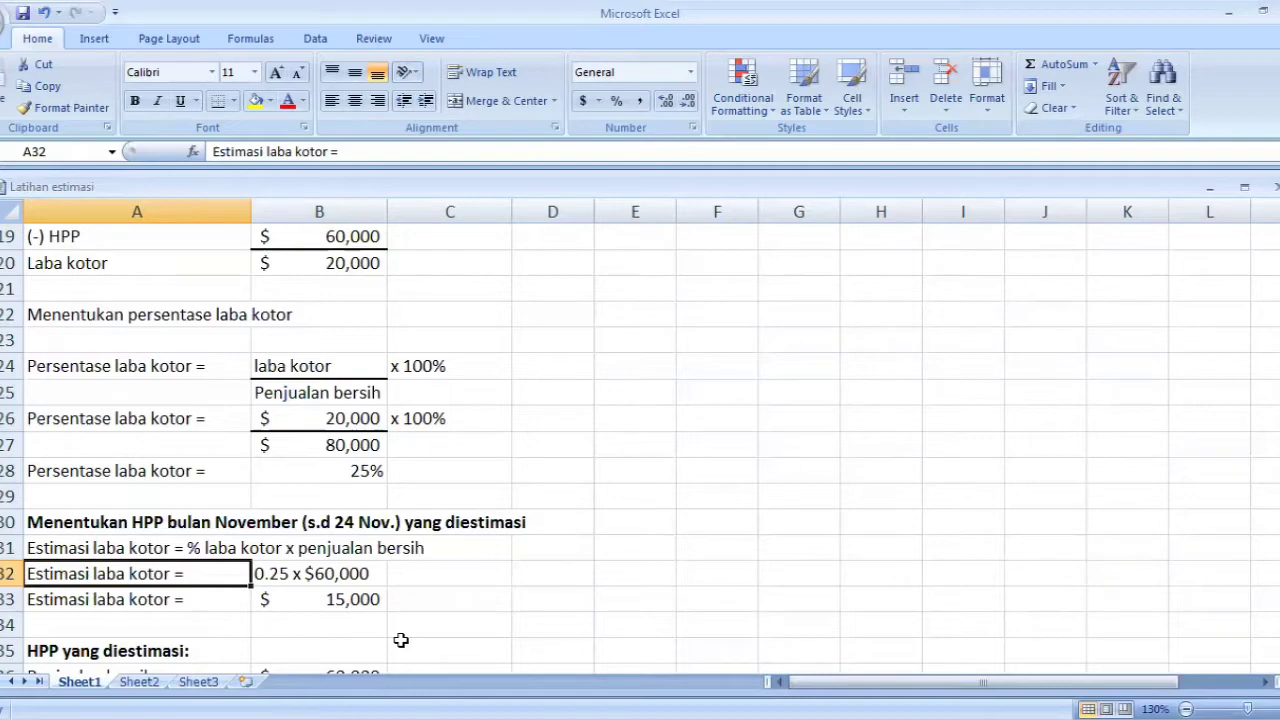
{"action": "key", "text": "Down"}
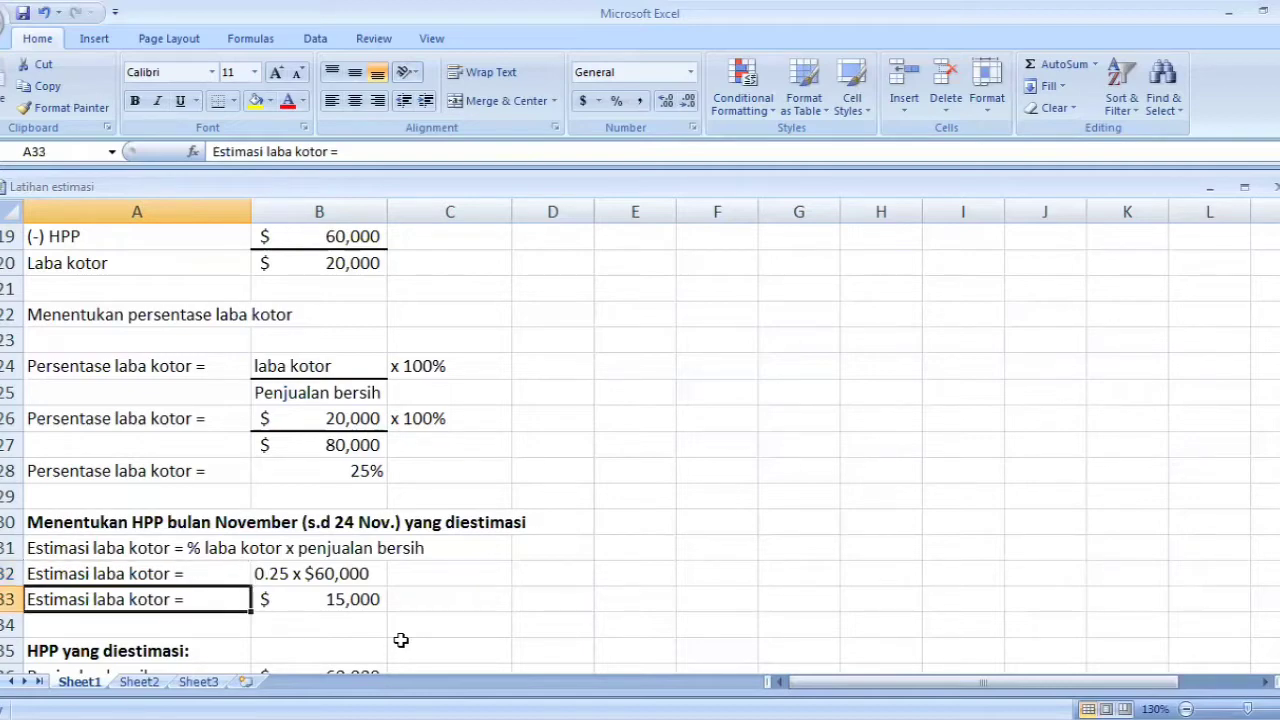
- Examine the estimated cost of goods sold calculation (HPP yang diestimasi) in rows 35 to 38
{"action": "key", "text": "Down"}
{"action": "key", "text": "Down"}
{"action": "key", "text": "Down"}
{"action": "key", "text": "Down"}
{"action": "key", "text": "Down"}
{"action": "key", "text": "Down"}
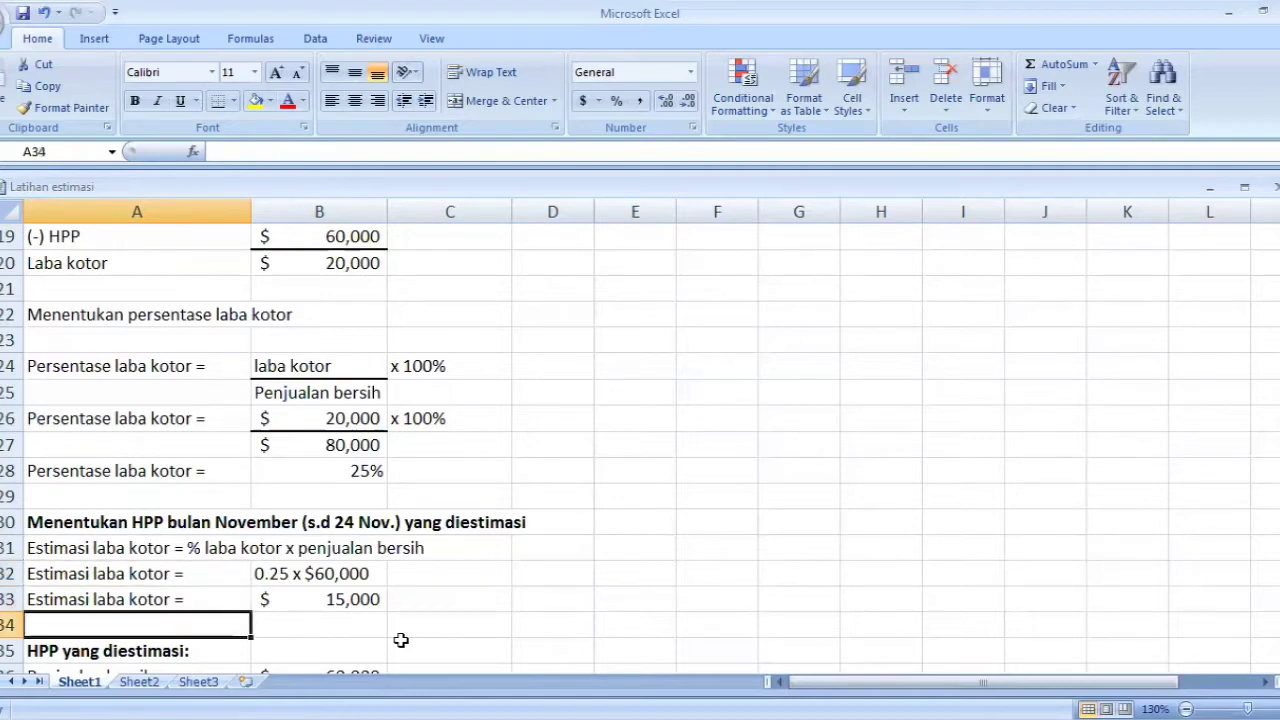
{"action": "key", "text": "Up"}
{"action": "key", "text": "Up"}
{"action": "key", "text": "Up"}
{"action": "key", "text": "Up"}
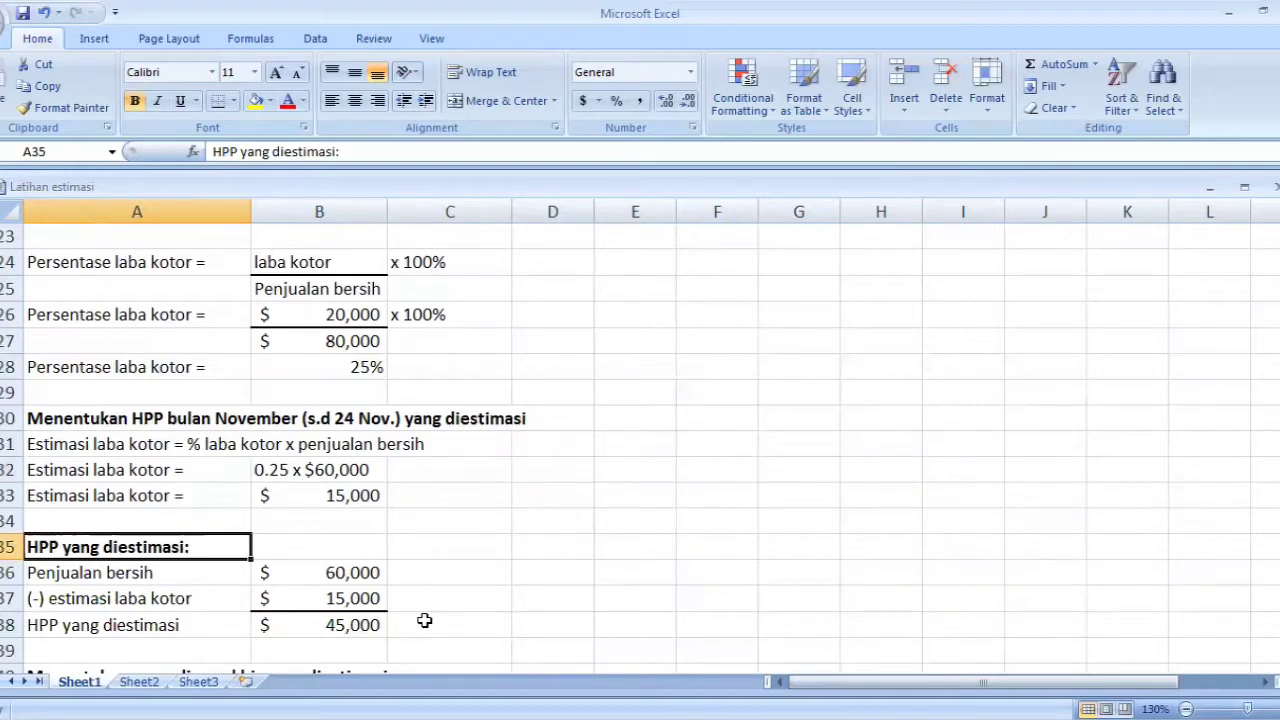
{"action": "key", "text": "Down"}
{"action": "key", "text": "Down"}
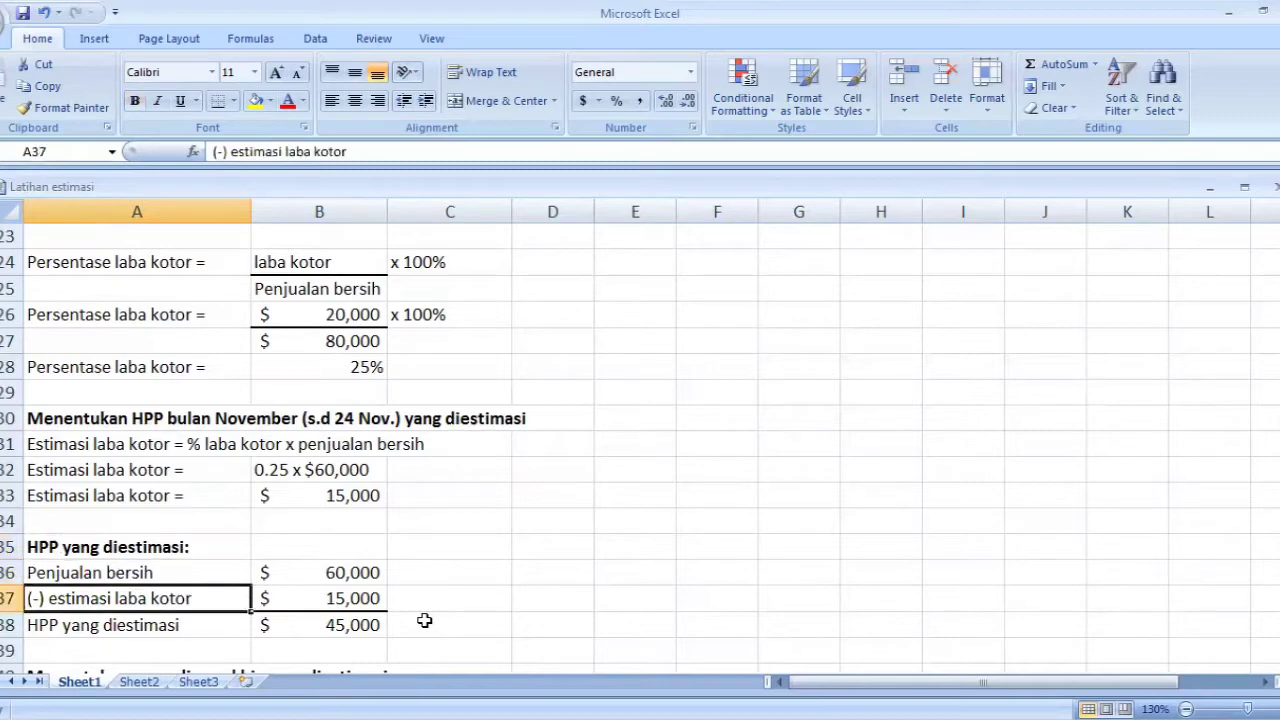
- Look over the estimated ending inventory section, starting with its heading and the opening inventory in rows 40 and 41
{"action": "key", "text": "Down"}
{"action": "key", "text": "Down"}
{"action": "key", "text": "Down"}
{"action": "key", "text": "Down"}
{"action": "key", "text": "Down"}
{"action": "key", "text": "Down"}
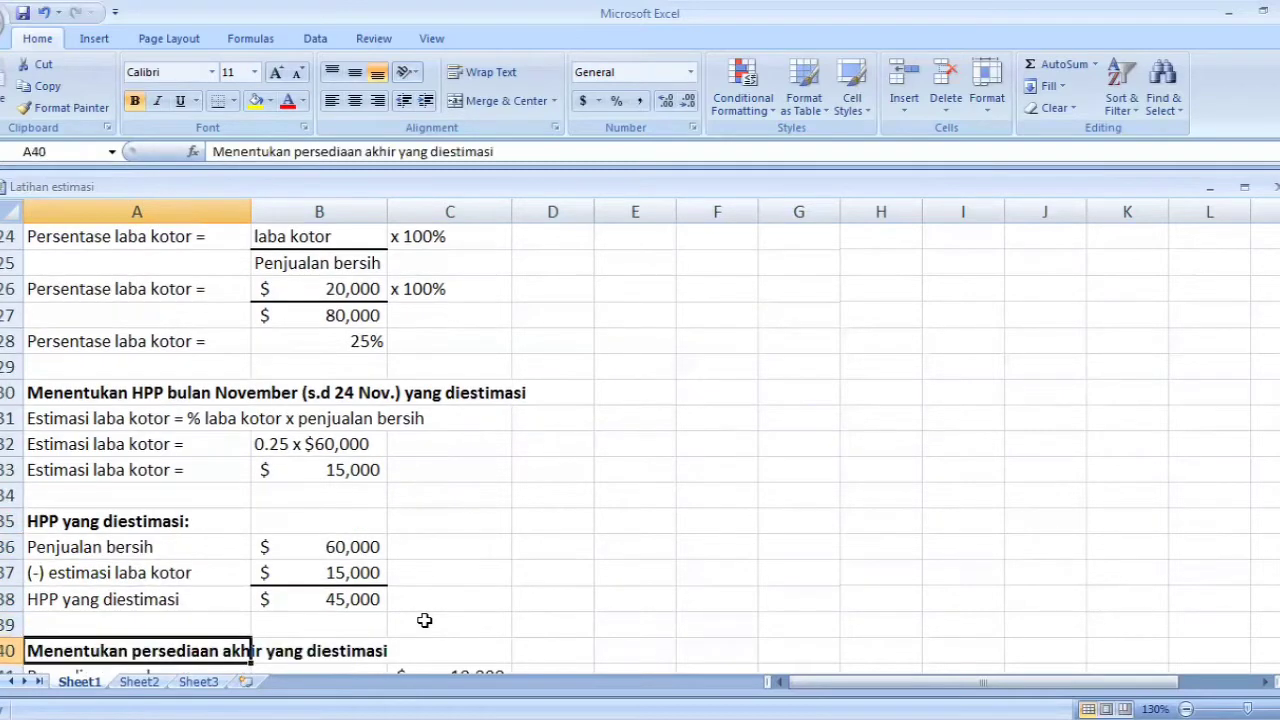
{"action": "key", "text": "Down"}
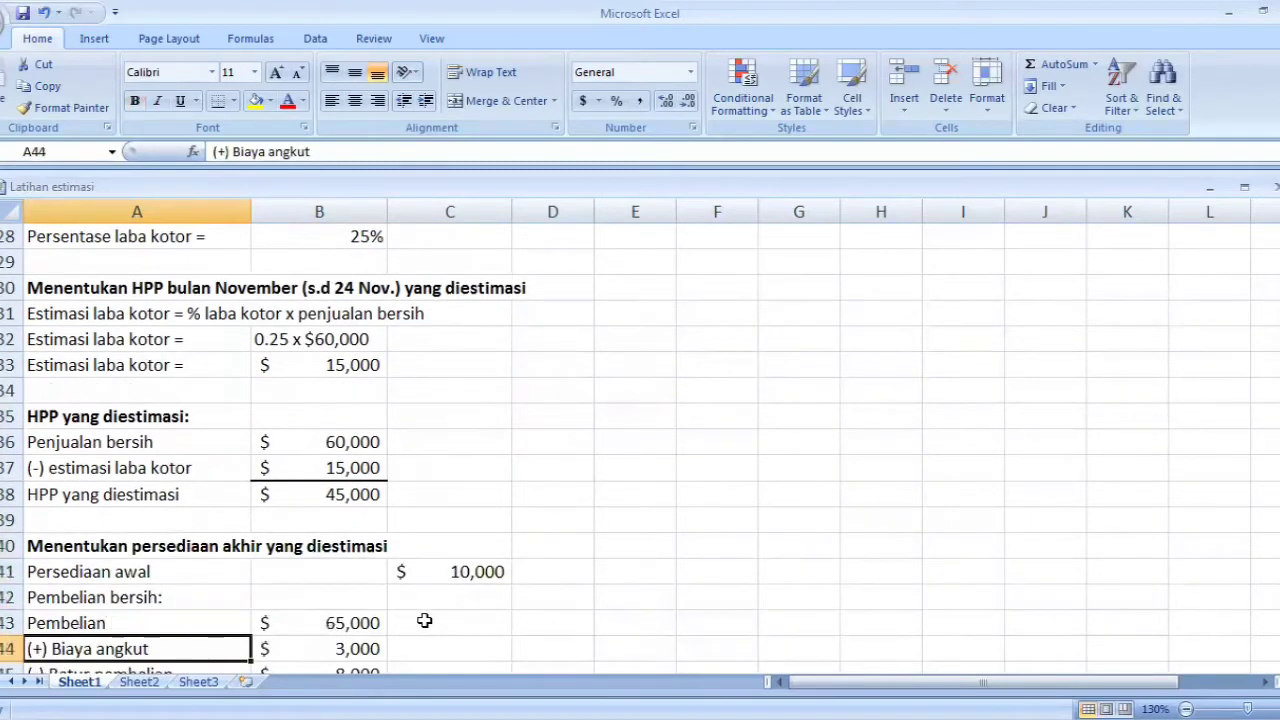
{"action": "key", "text": "Down"}
{"action": "key", "text": "Up"}
{"action": "key", "text": "Up"}
{"action": "key", "text": "Up"}
{"action": "key", "text": "Up"}
{"action": "key", "text": "Up"}
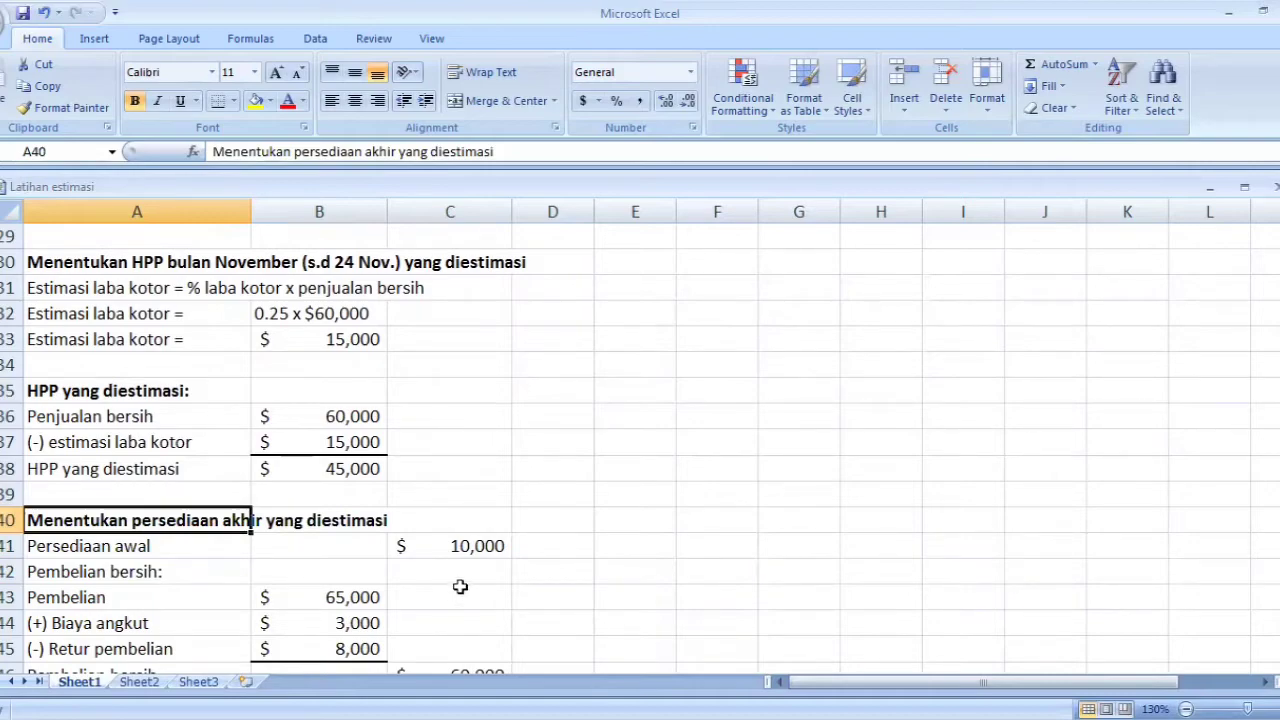
{"action": "key", "text": "Down"}
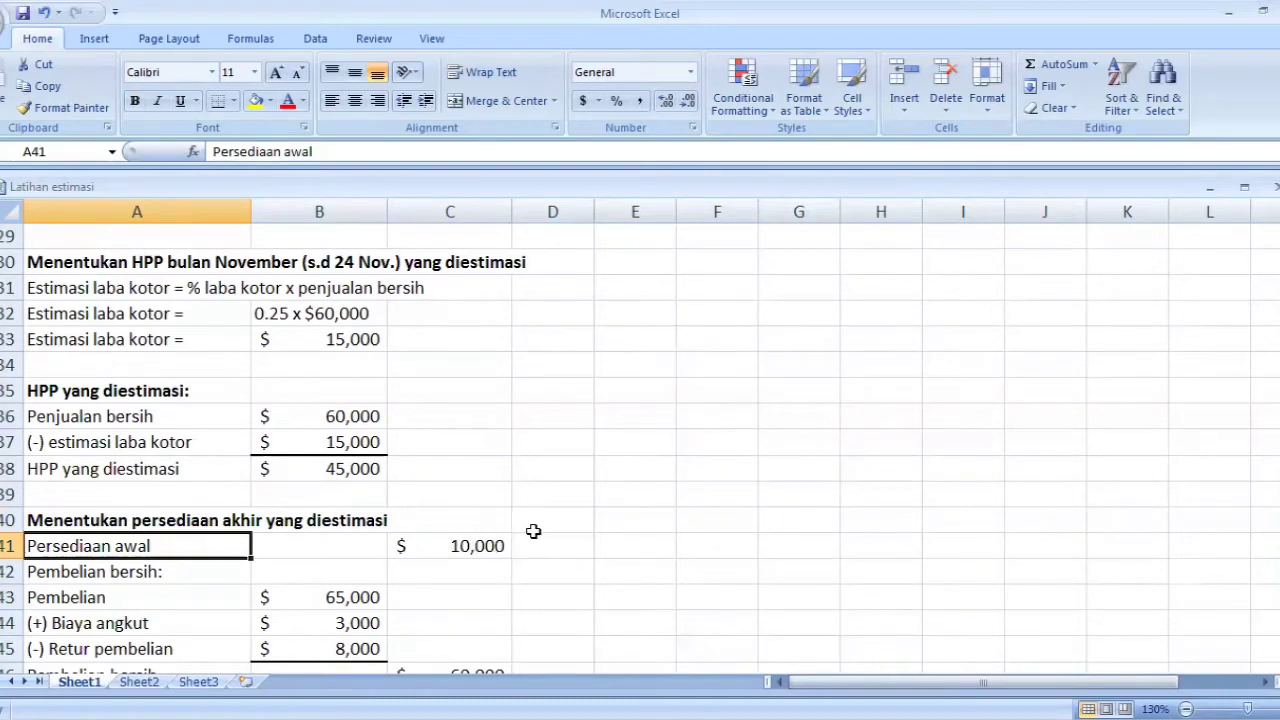
- Examine the lines from net purchases to estimated ending inventory in rows 42 to 49 and the fire-loss conclusion in row 51
{"action": "key", "text": "Down"}
{"action": "key", "text": "Down"}
{"action": "key", "text": "Down"}
{"action": "key", "text": "Down"}
{"action": "key", "text": "Down"}
{"action": "key", "text": "Down"}
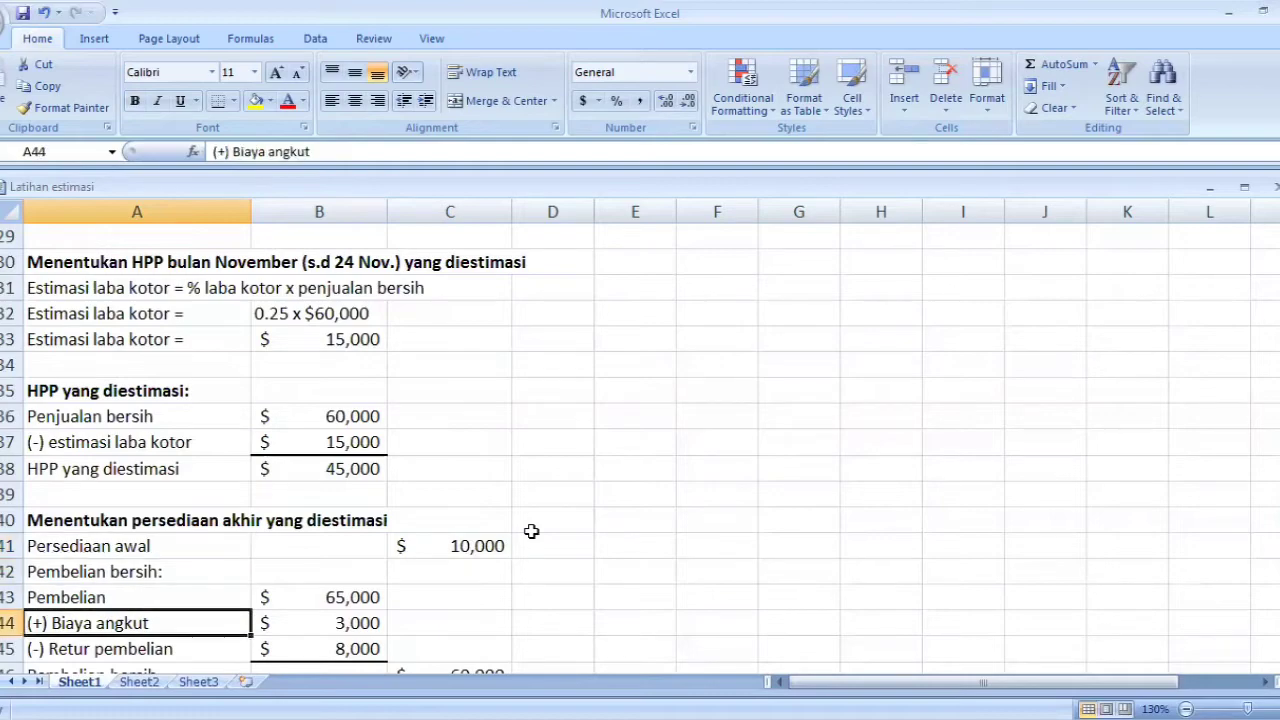
{"action": "key", "text": "Down"}
{"action": "key", "text": "Down"}
{"action": "key", "text": "Down"}
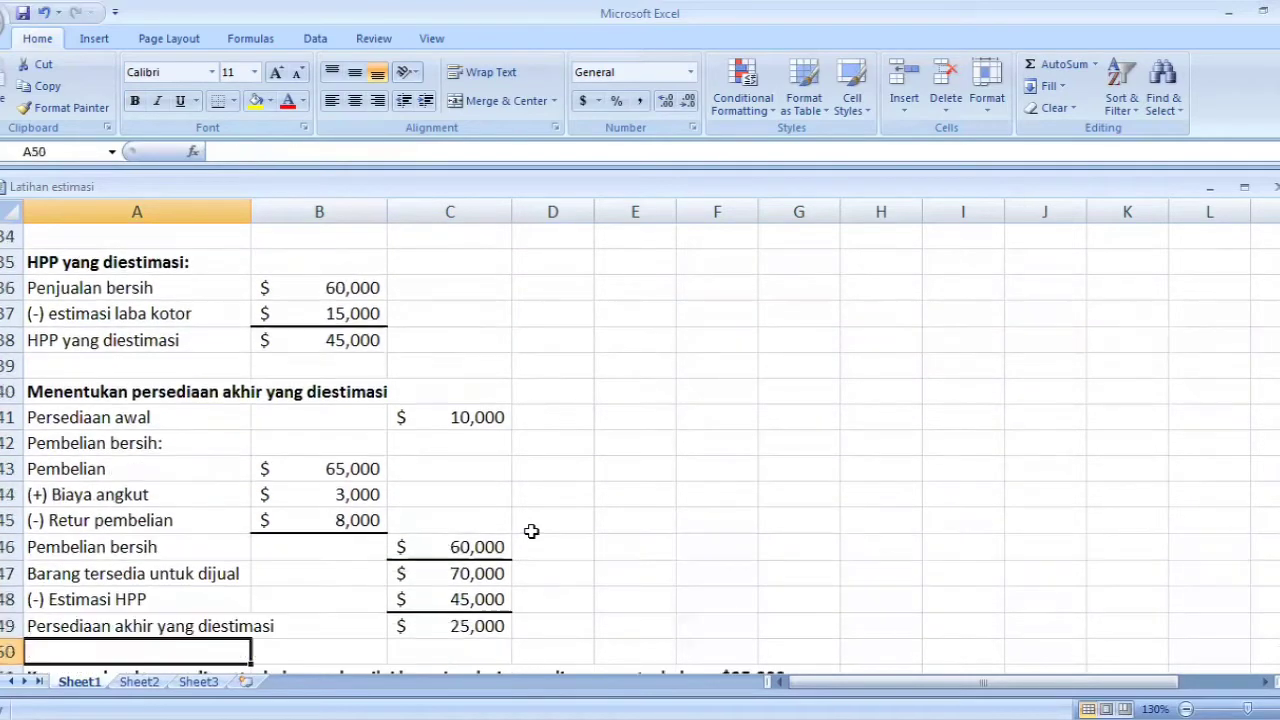
{"action": "key", "text": "Up"}
{"action": "key", "text": "Up"}
{"action": "key", "text": "Up"}
{"action": "key", "text": "Up"}
{"action": "key", "text": "Up"}
{"action": "key", "text": "Up"}
{"action": "key", "text": "Up"}
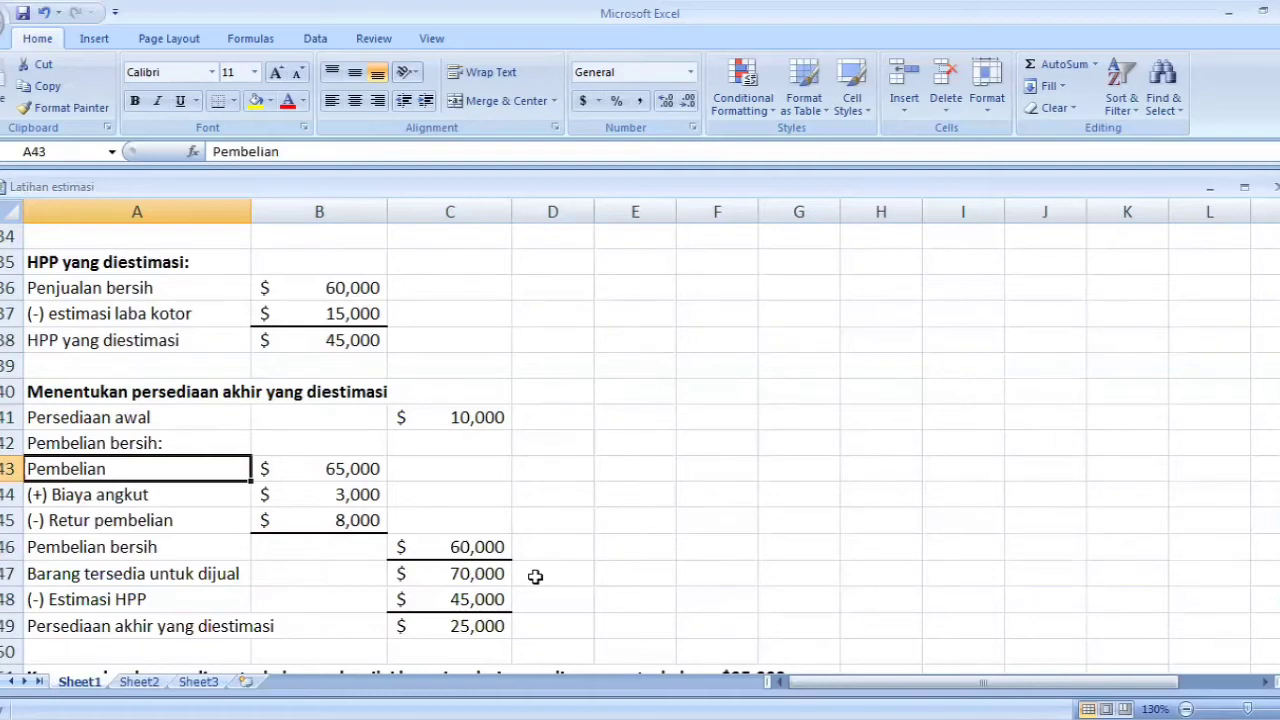
{"action": "key", "text": "Down"}
{"action": "key", "text": "Down"}
{"action": "key", "text": "Down"}
{"action": "key", "text": "Down"}
{"action": "key", "text": "Down"}
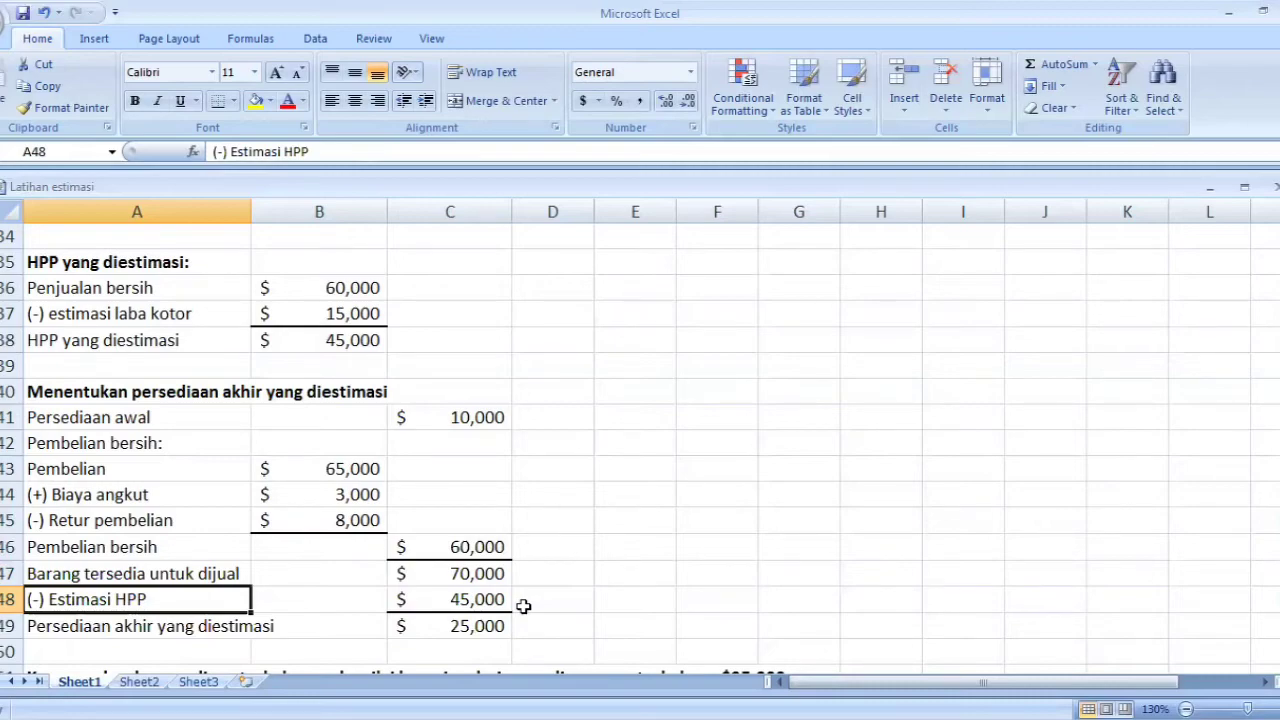
{"action": "key", "text": "Down"}
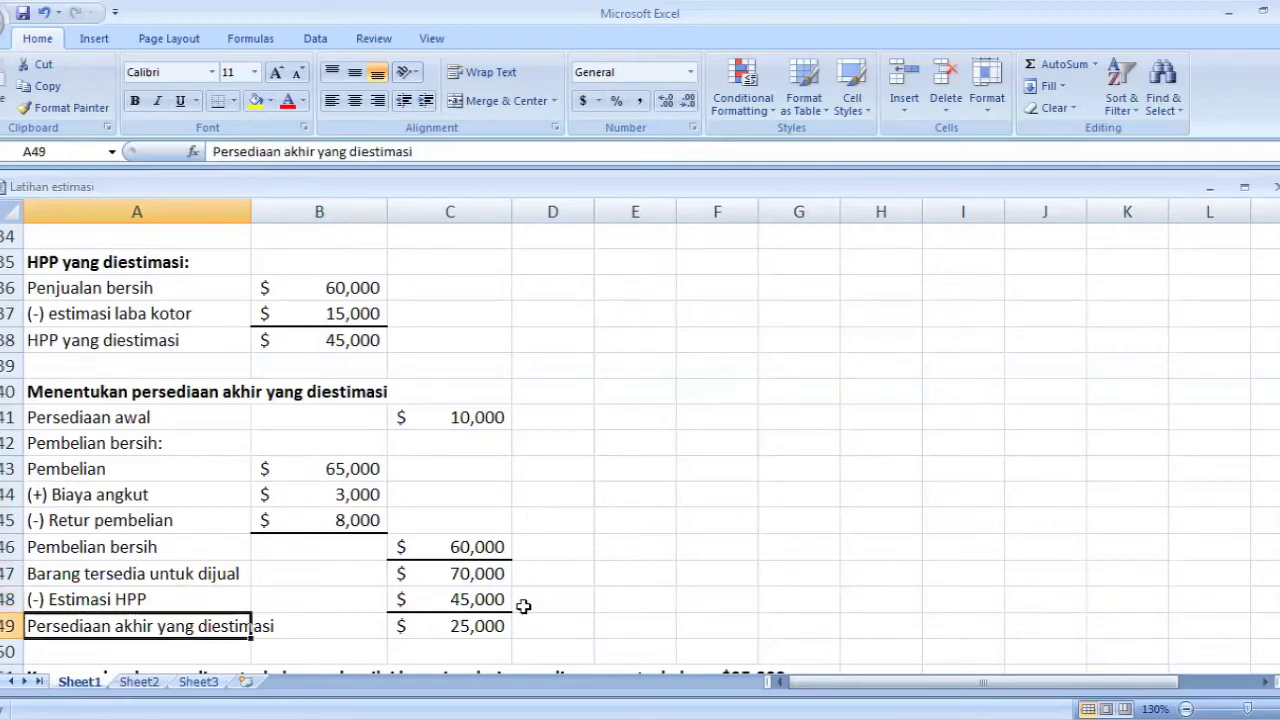
{"action": "key", "text": "Down"}
{"action": "key", "text": "Down"}
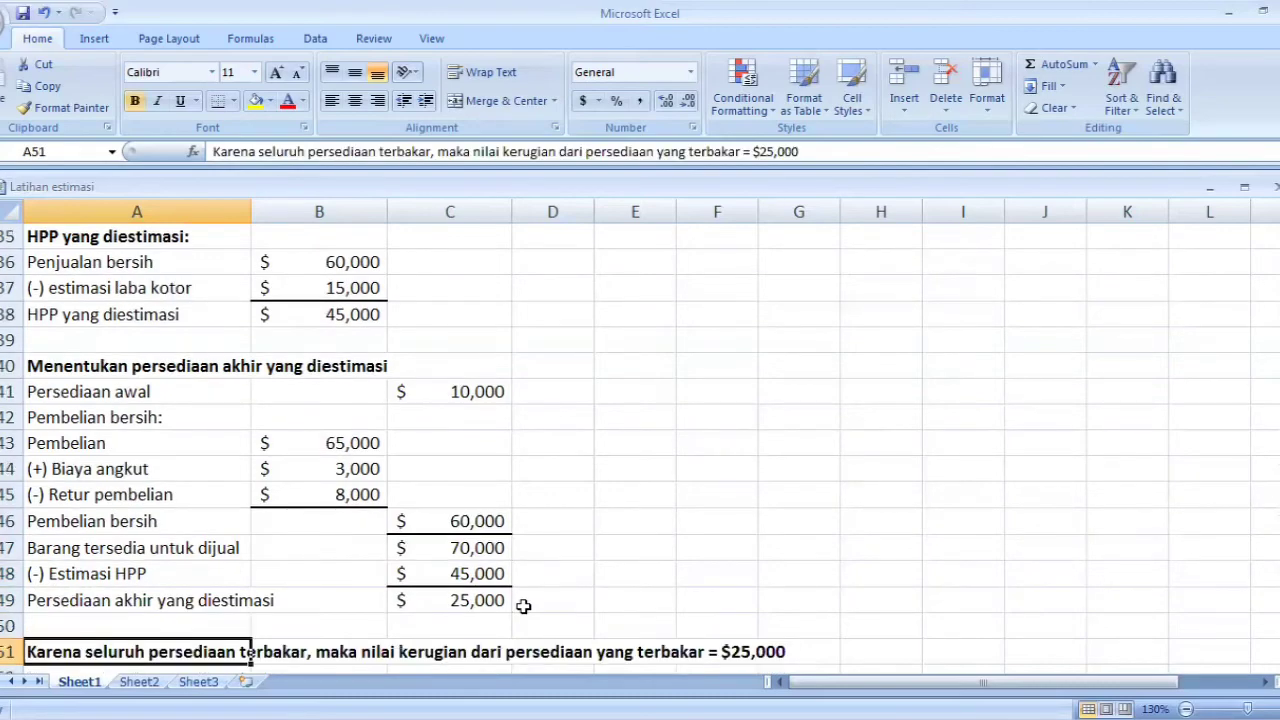